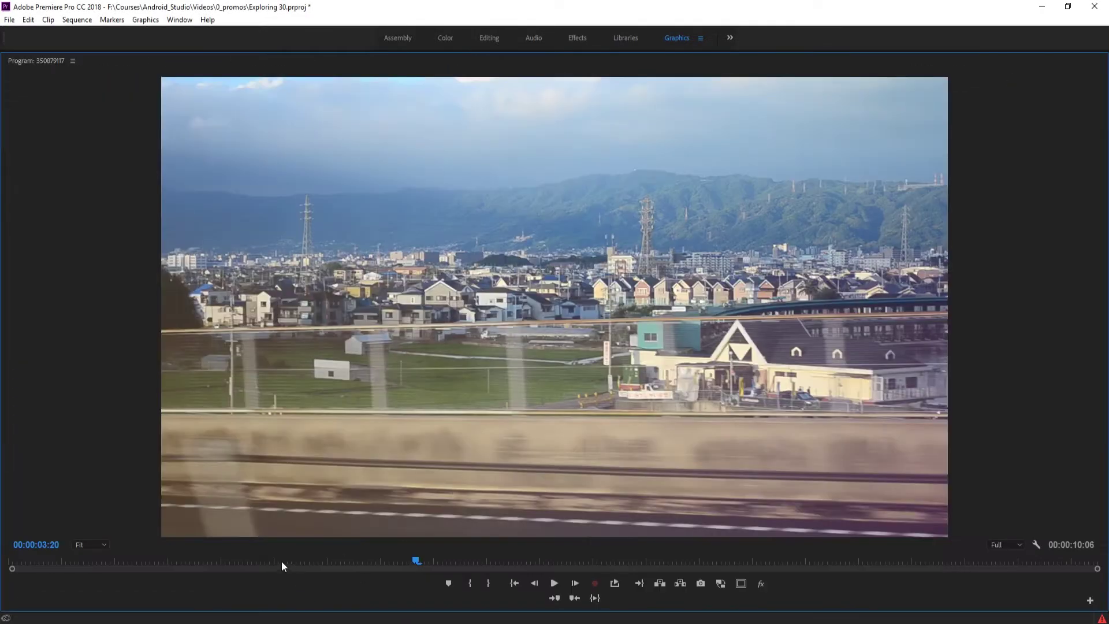
Step: Preview the finished light-leak train sequence full-screen, then restore the multi-panel workspace
left_click(19, 560)
key("space")
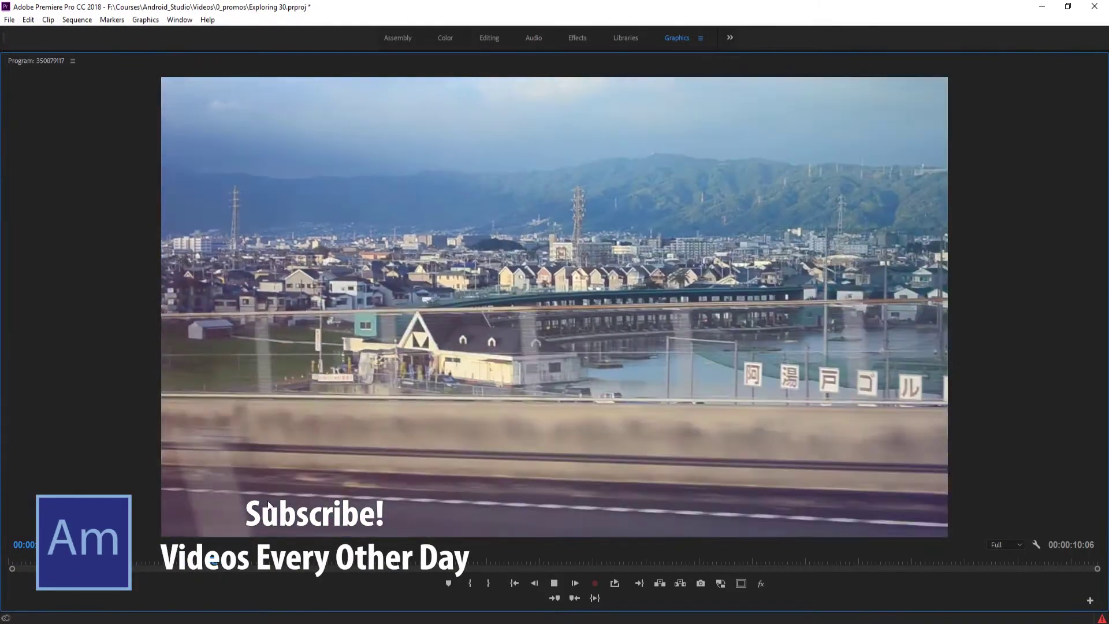
key("space")
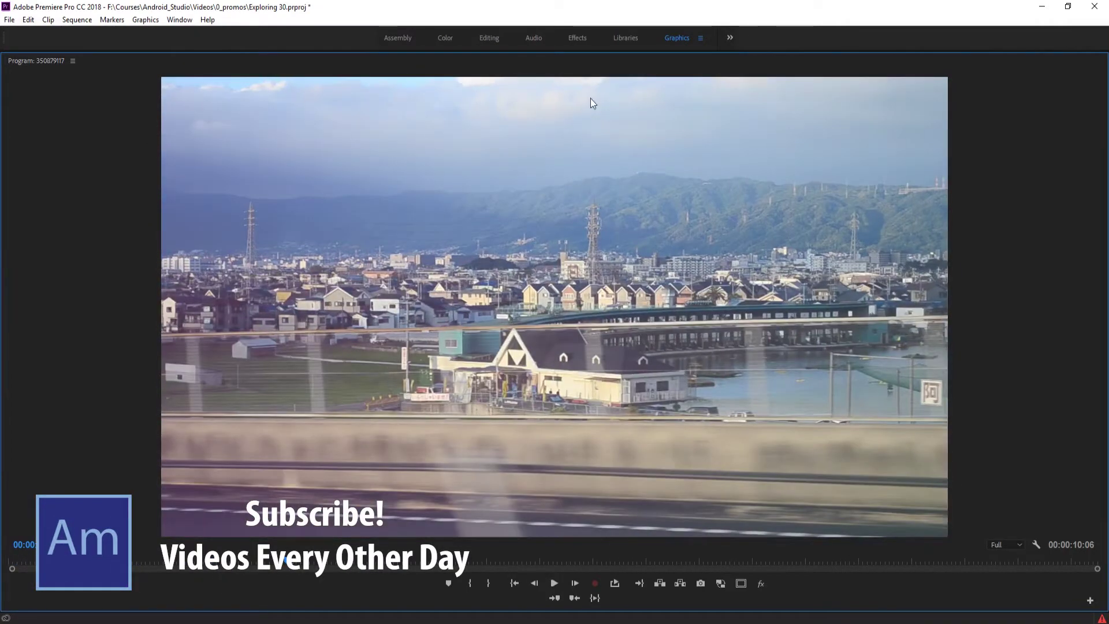
key("space")
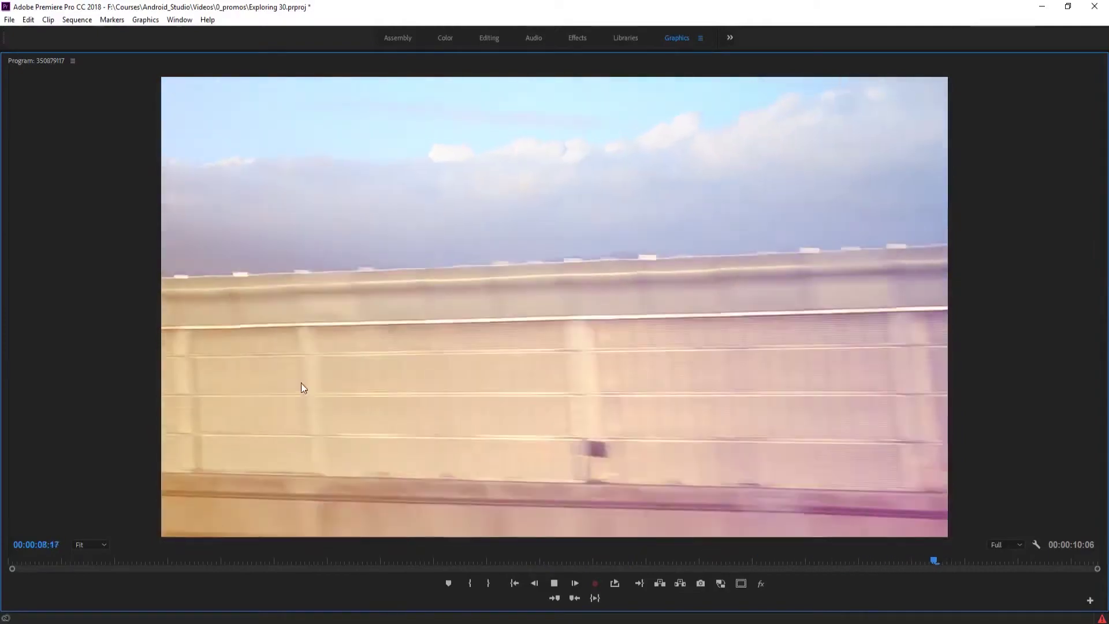
key("space")
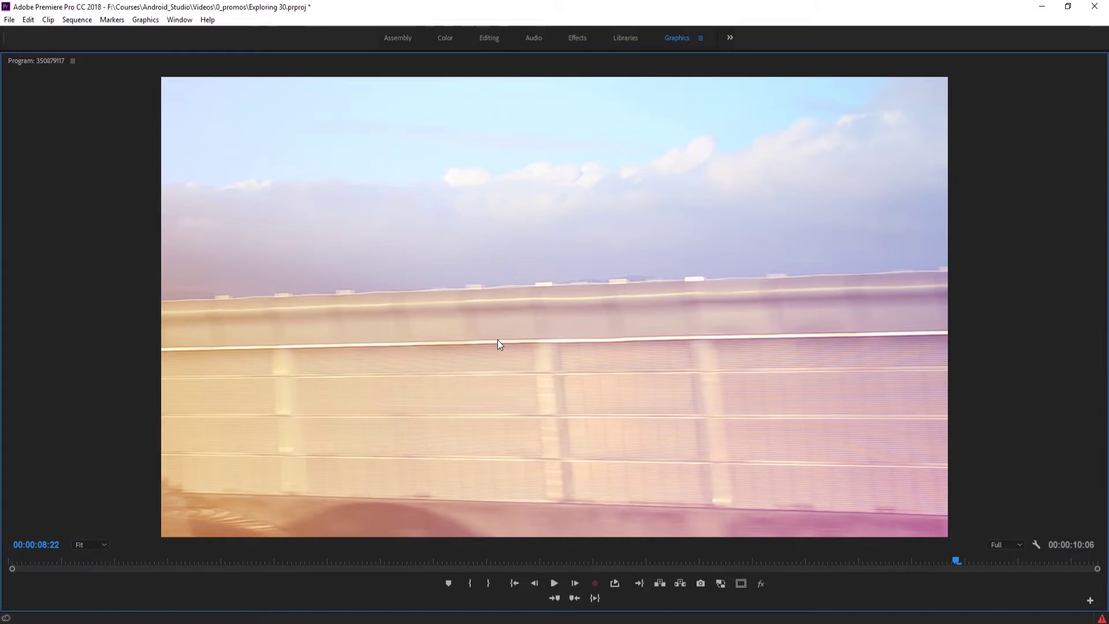
key("grave")
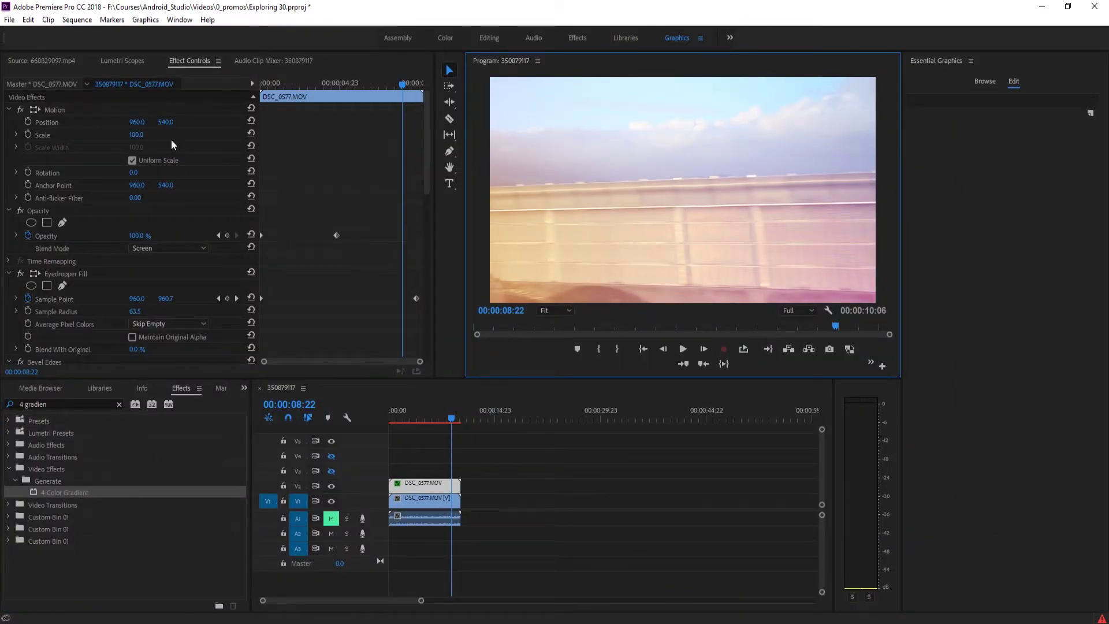
Step: Create a new sequence, Sequence 01, with the default settings
left_click(9, 20)
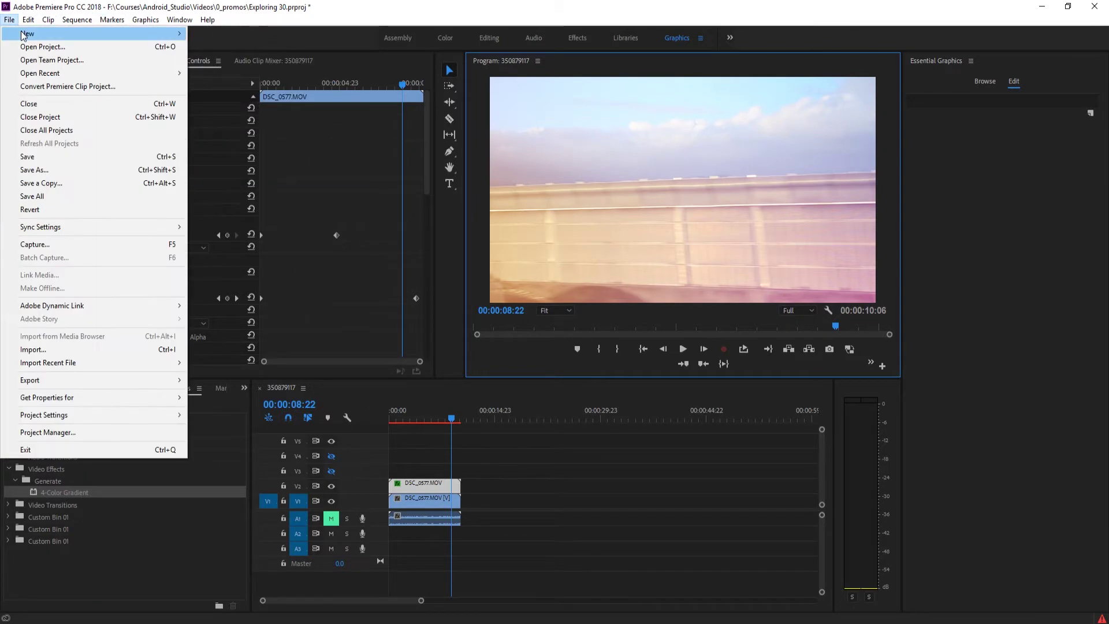
mouse_move(54, 35)
left_click(306, 60)
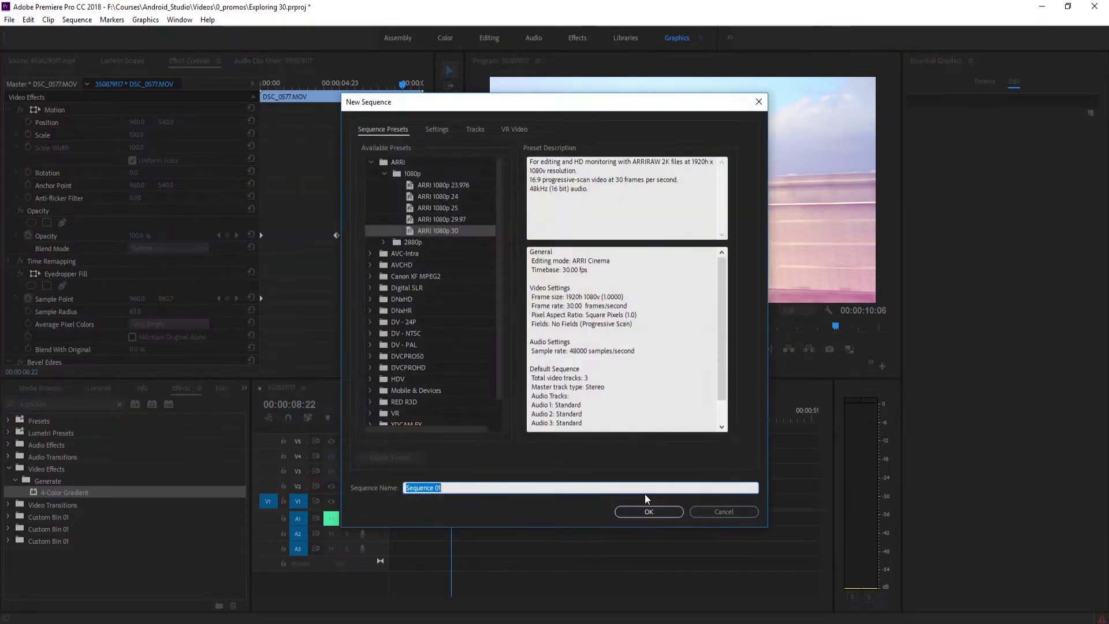
left_click(637, 531)
Step: Place DSC_0577.MOV on V1, keeping the clip's settings, and duplicate it onto V2
left_click(32, 386)
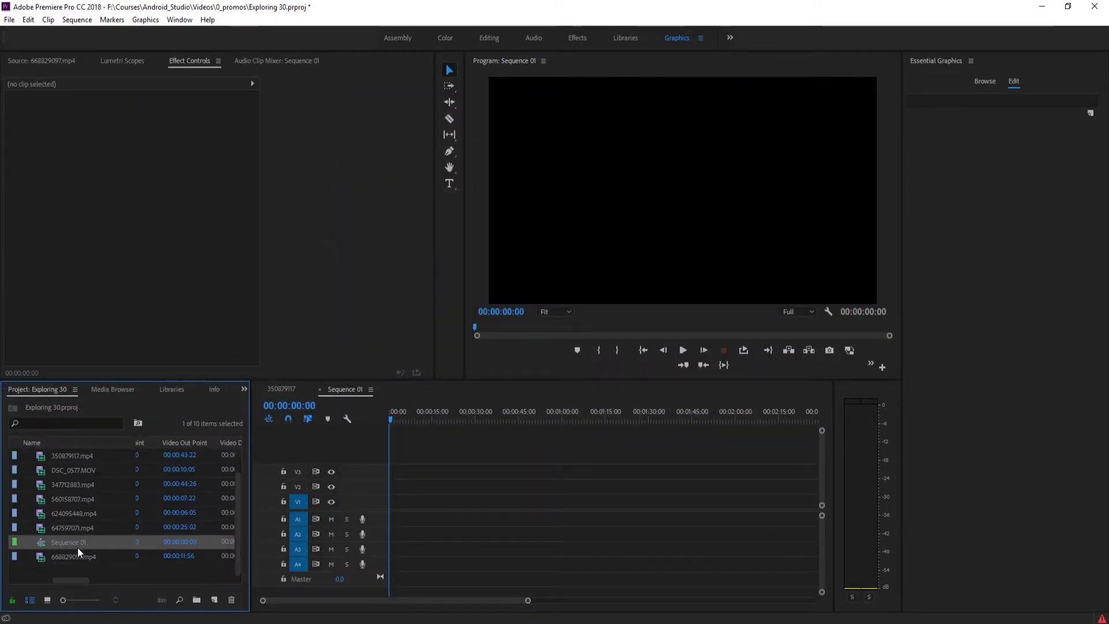
left_click_drag(65, 500, 401, 521)
left_click(572, 345)
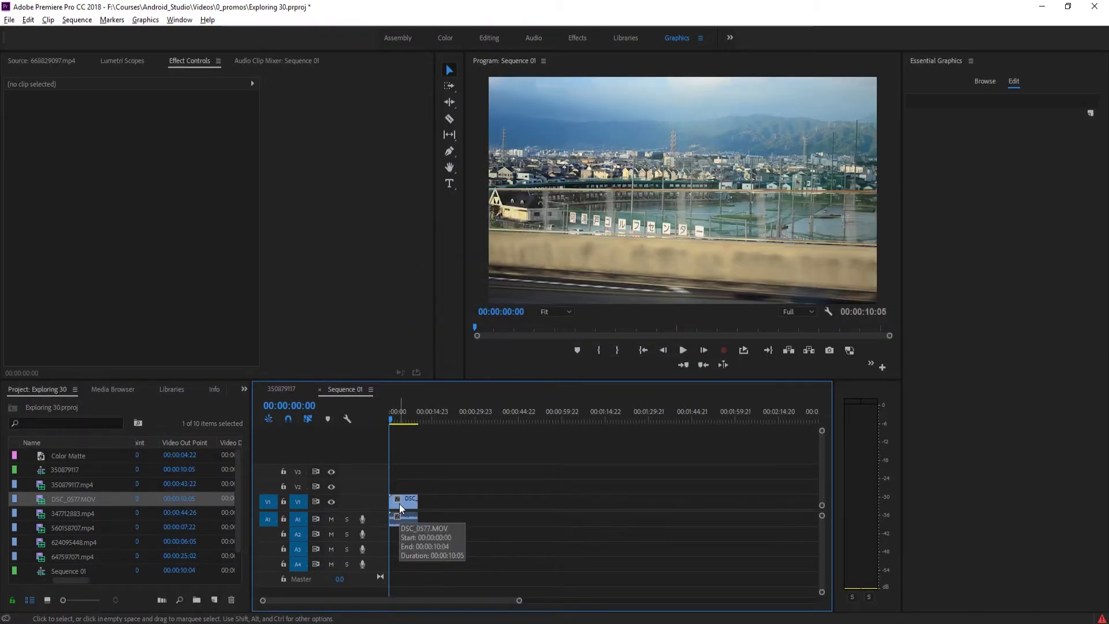
left_click_drag(399, 504, 400, 492)
key("equal")
key("equal")
key("equal")
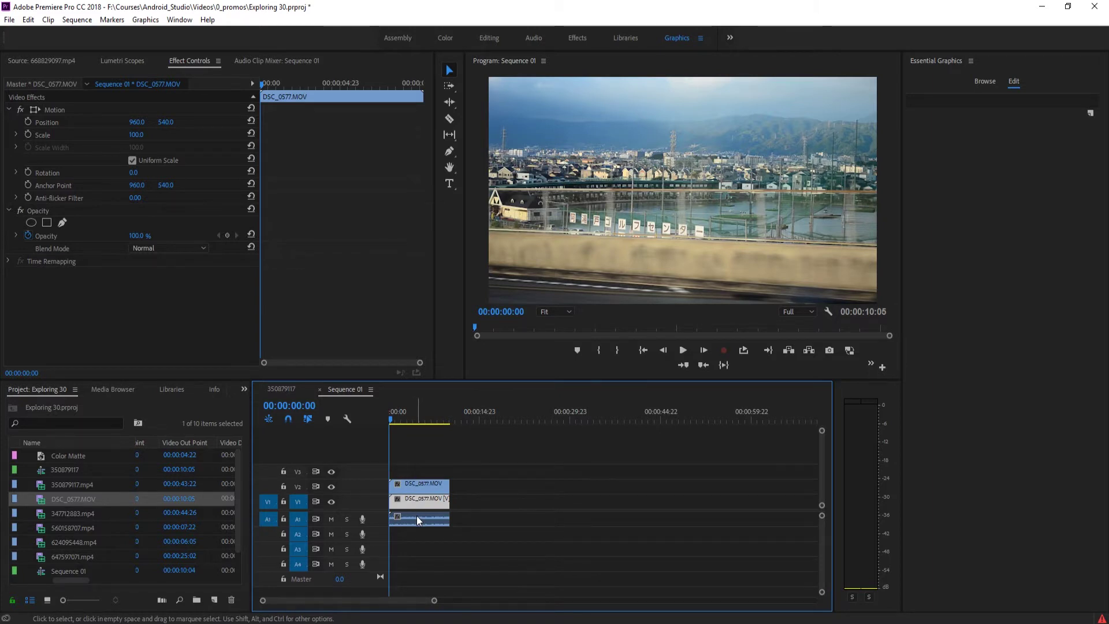
Step: Mute audio track A1, scrub the footage and select the V2 clip
left_click(332, 518)
left_click_drag(398, 420, 366, 450)
left_click(404, 488)
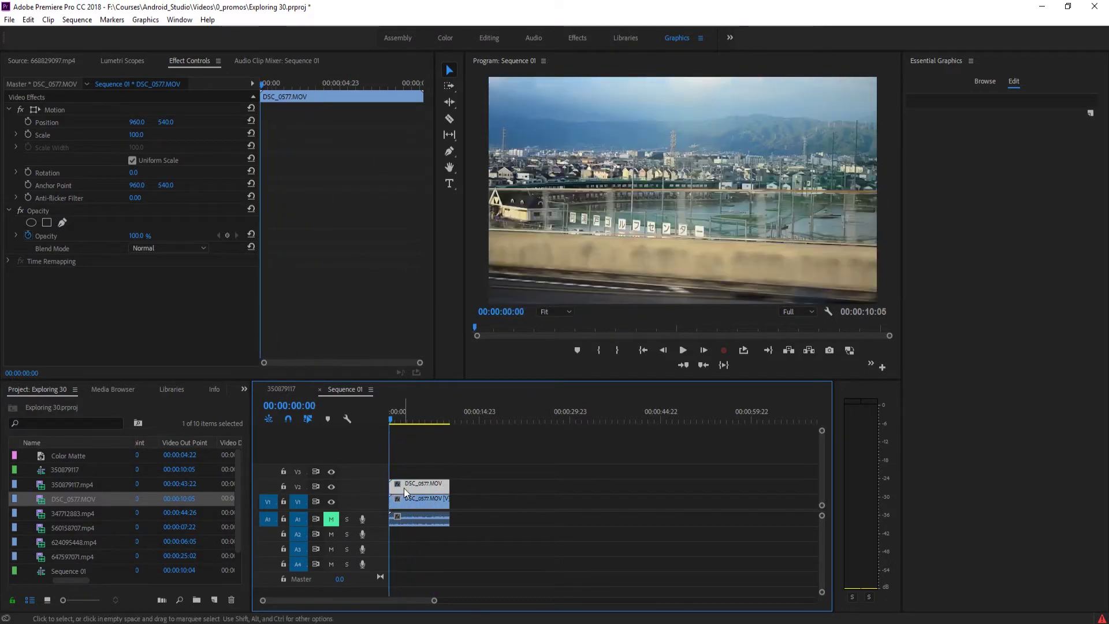
Step: Filter the Effects panel with 'eye' and select Eyedropper Fill
left_click(242, 389)
left_click(270, 455)
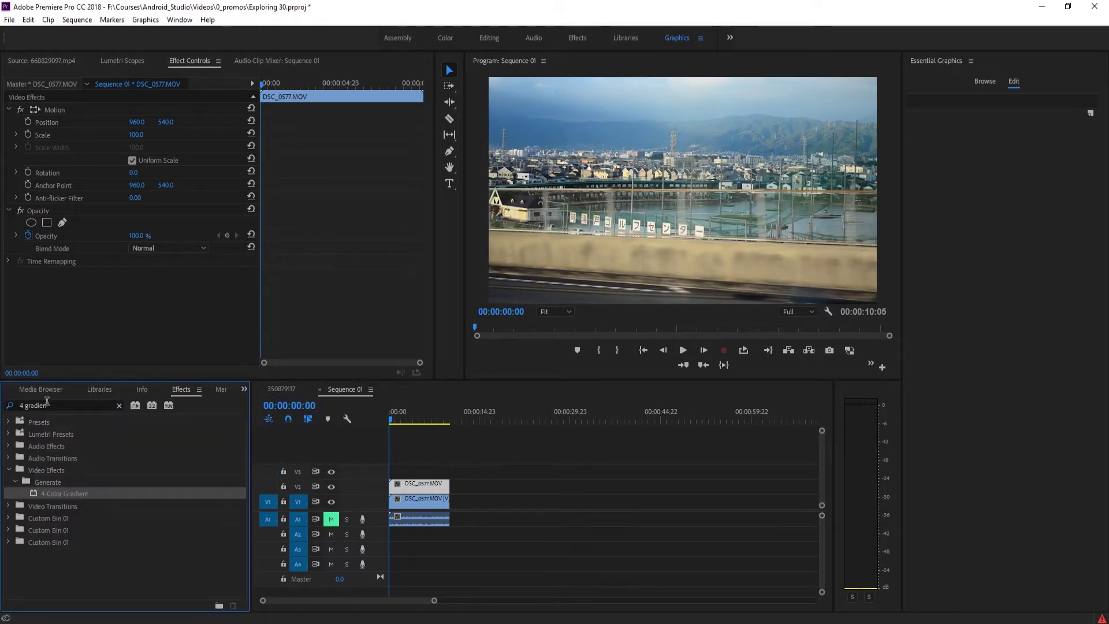
left_click_drag(52, 406, 3, 410)
type("eye")
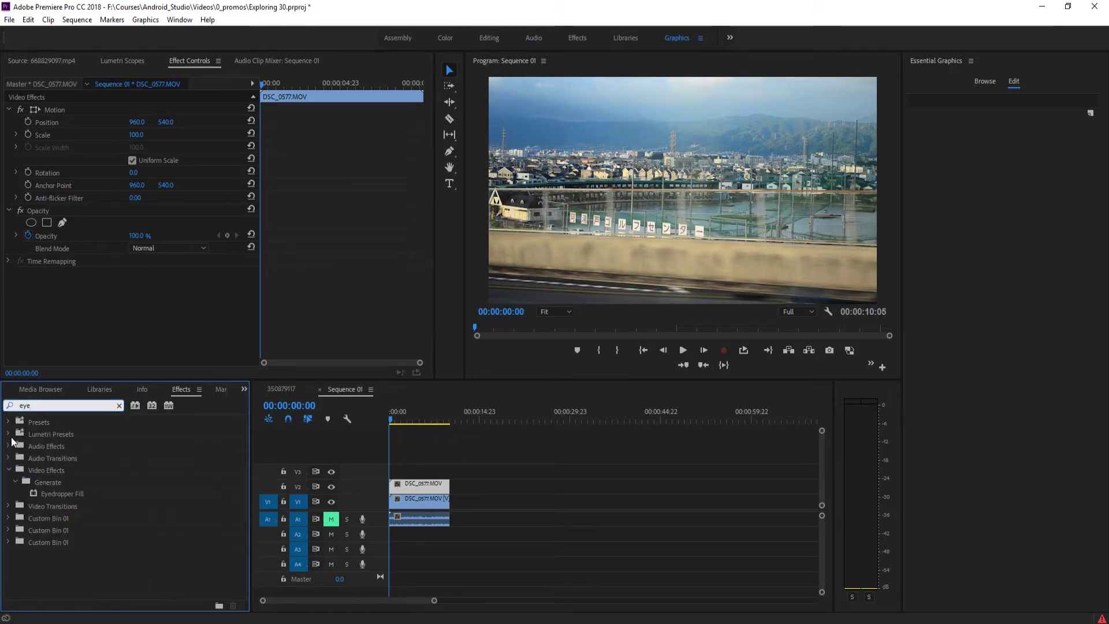
left_click(52, 494)
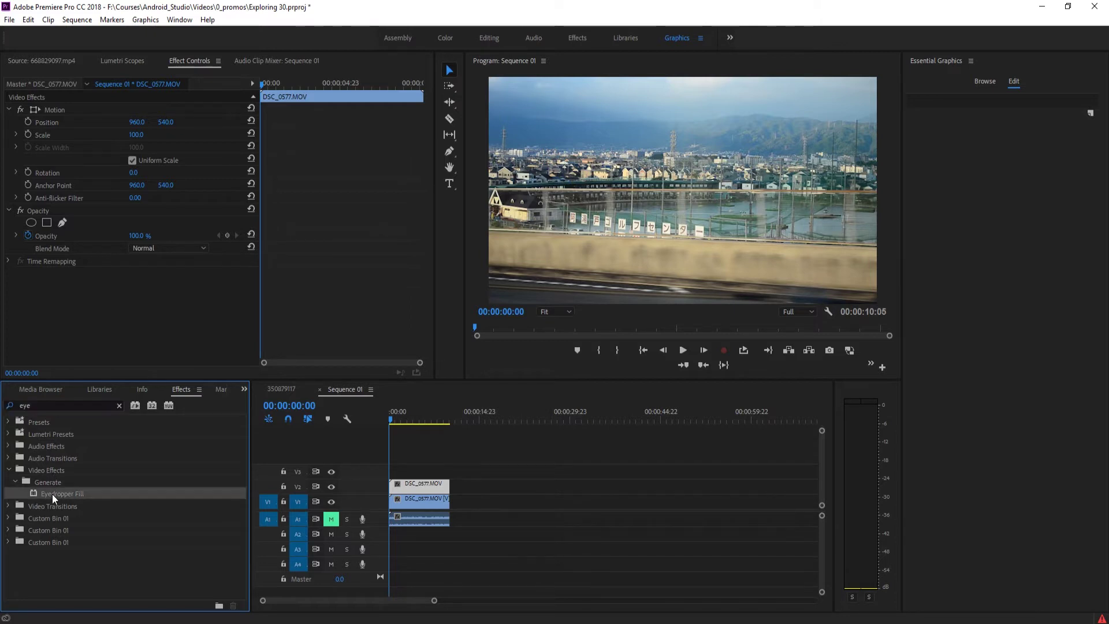
Step: Apply Eyedropper Fill to the V2 clip and compare it against the original footage
left_click_drag(54, 493, 417, 487)
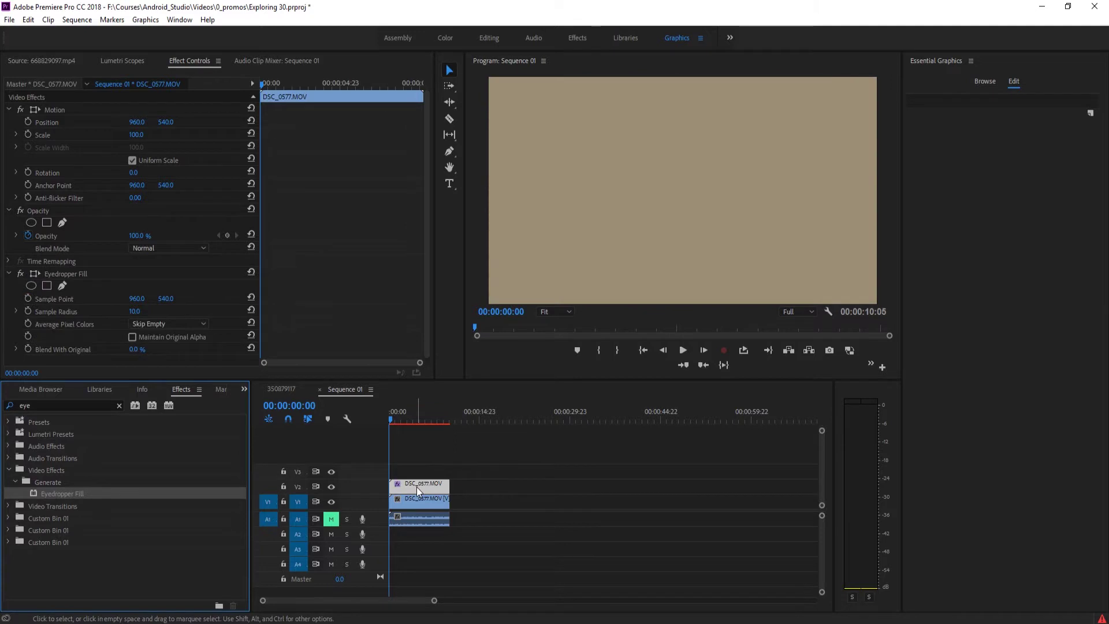
left_click(333, 488)
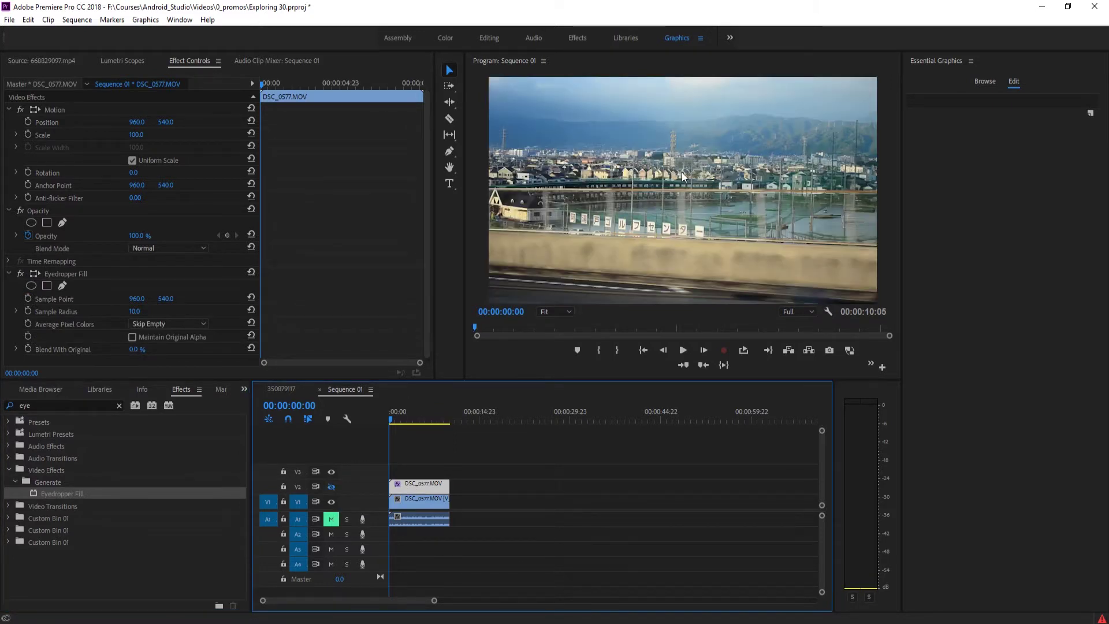
left_click(331, 487)
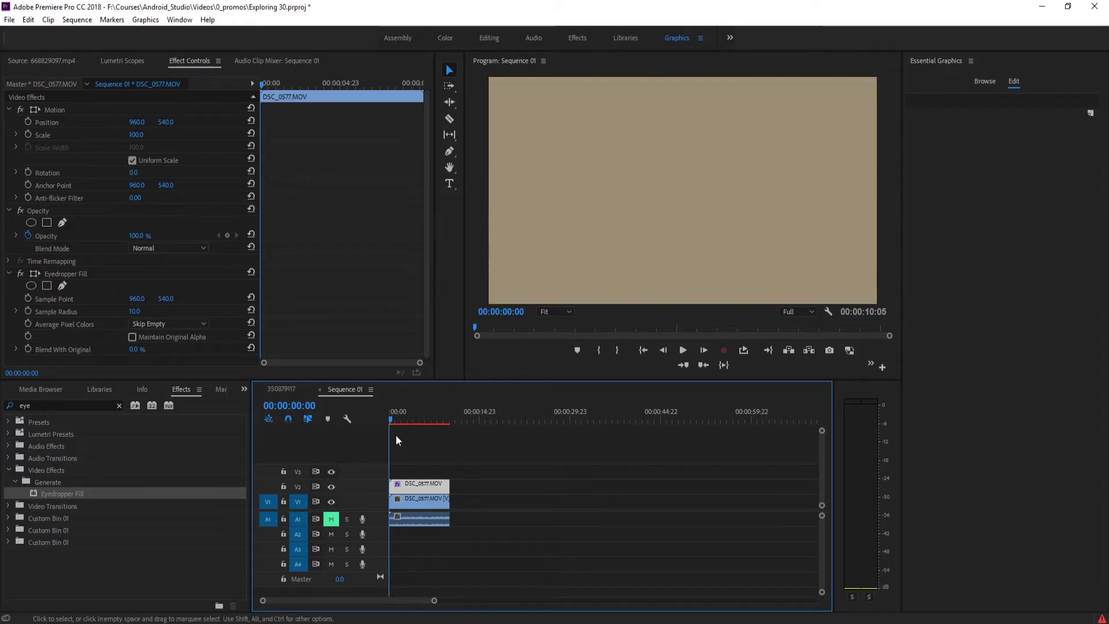
left_click_drag(397, 419, 362, 414)
left_click(331, 487)
left_click(331, 487)
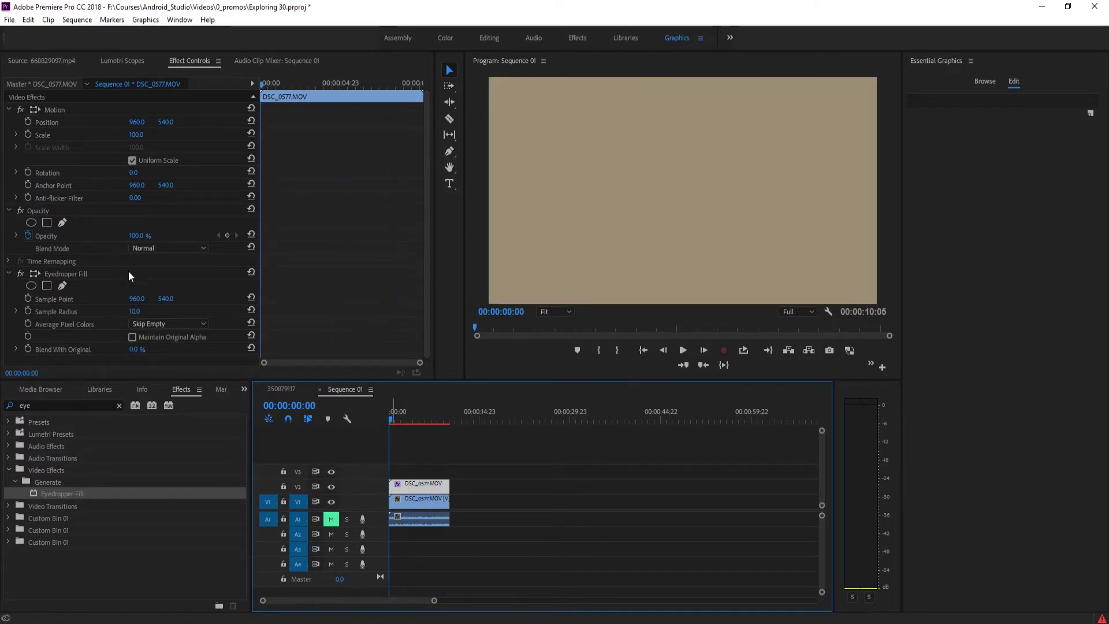
Step: Set the V2 clip's Opacity blend mode to Screen and play the result
left_click(193, 247)
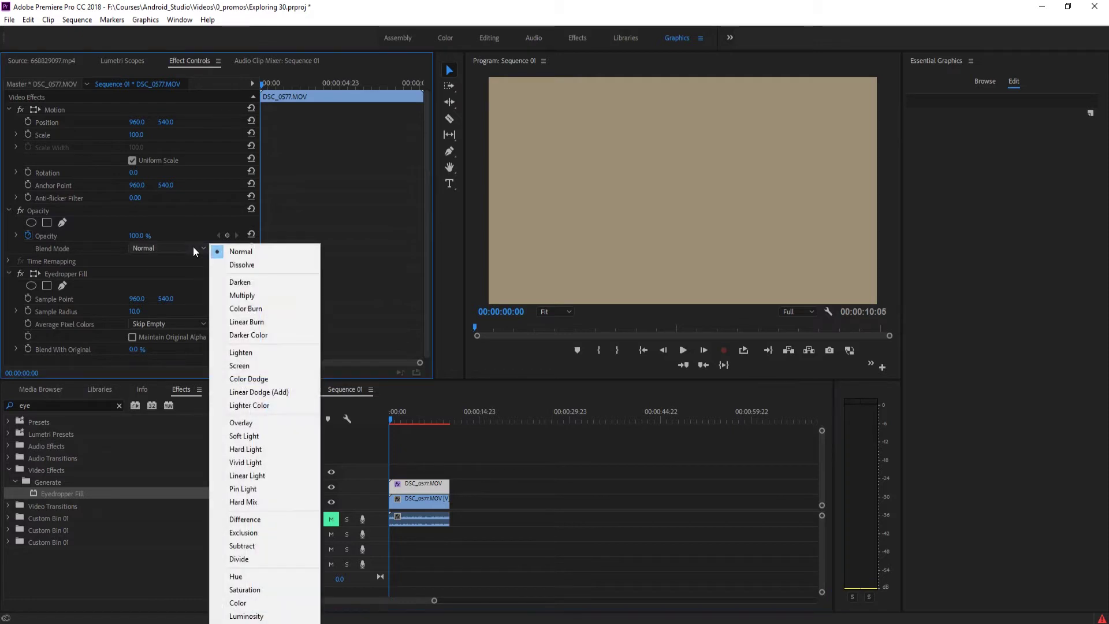
left_click(254, 366)
key("space")
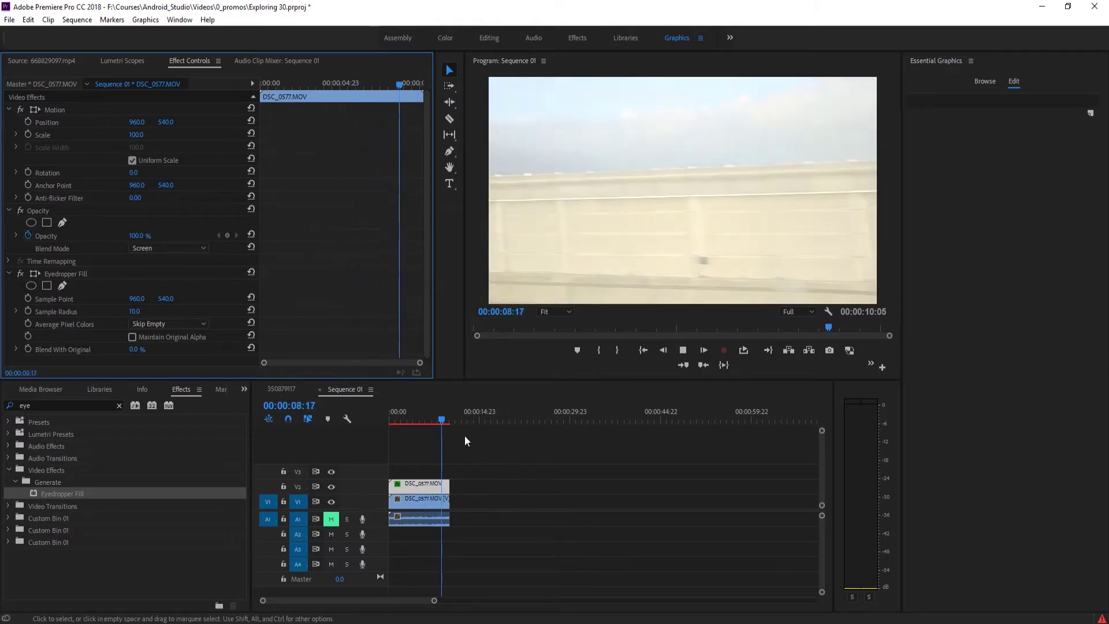
Step: Rewind, search Effects for '4 color' and apply 4-Color Gradient to the V2 clip, then play
left_click(436, 421)
left_click_drag(437, 421, 338, 430)
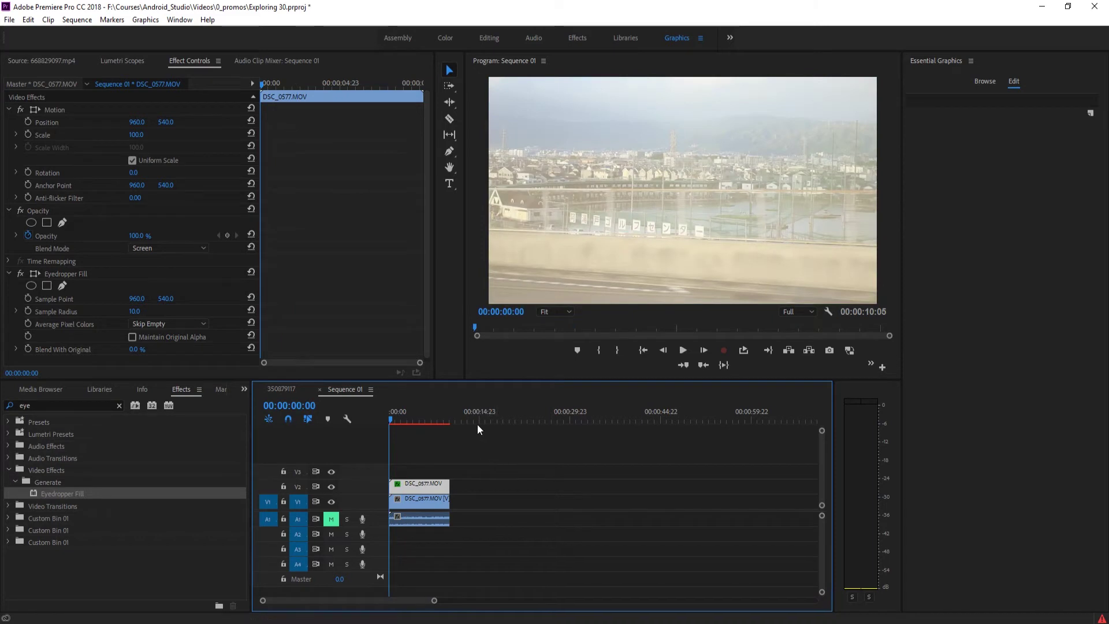
left_click(61, 412)
left_click(16, 405)
type("4 color")
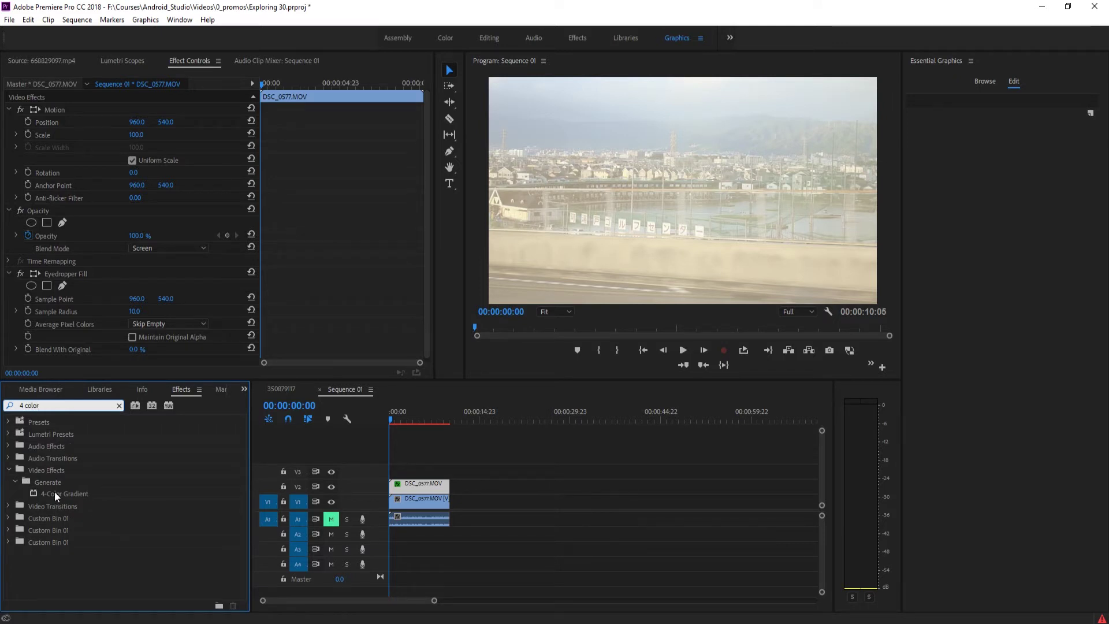
left_click_drag(54, 491, 425, 485)
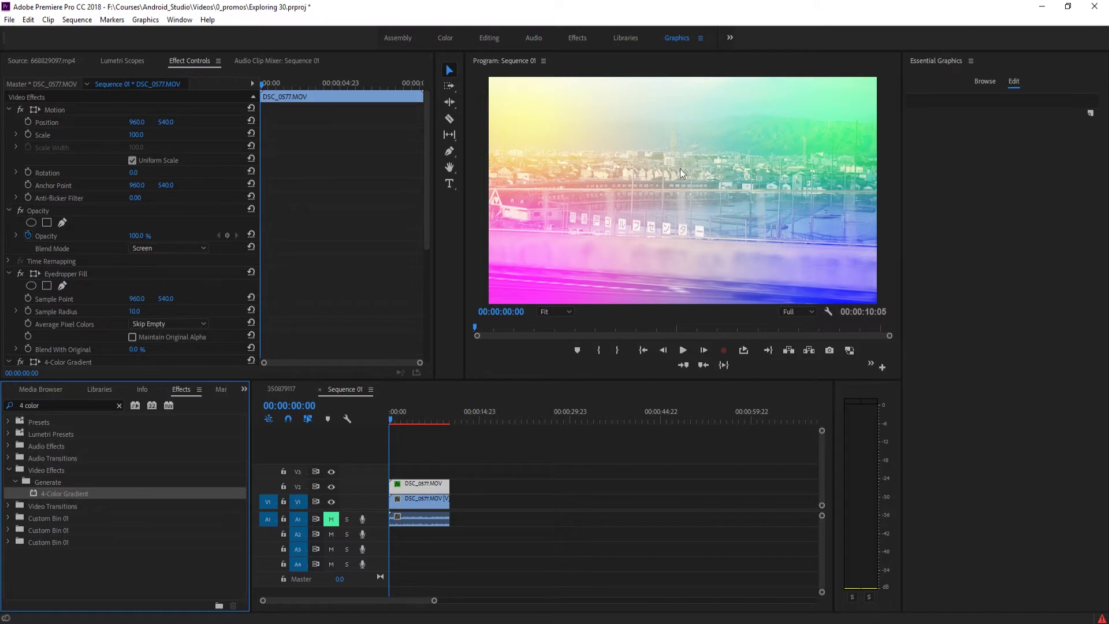
key("space")
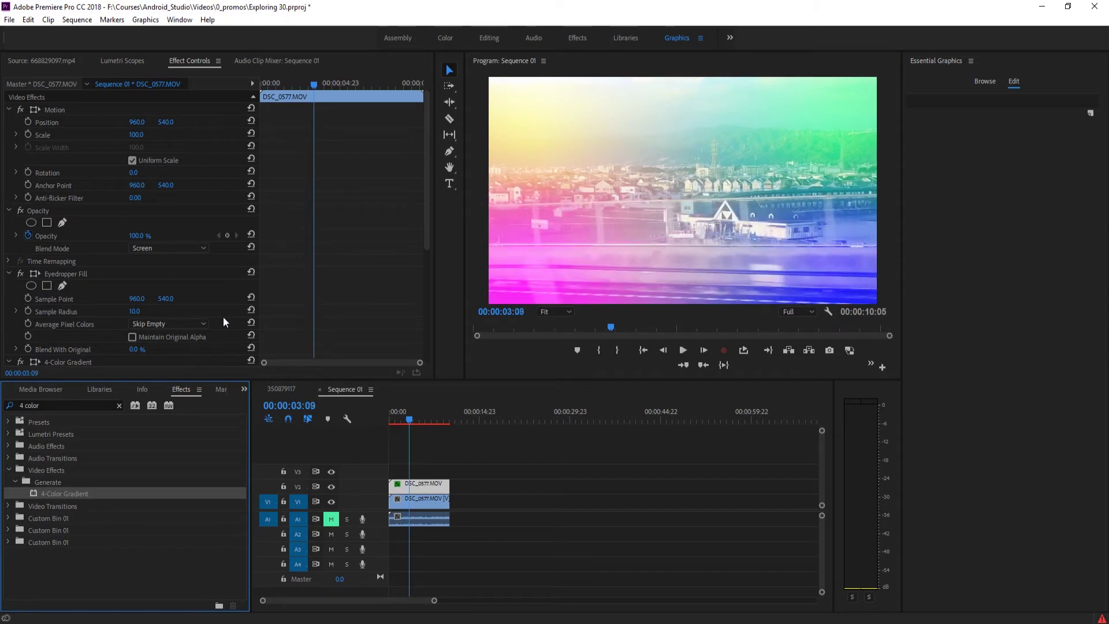
Step: Set the 4-Color Gradient's Blending Mode to Multiply and preview, stopping at 00:00:03:06
scroll(226, 312, "down", 5)
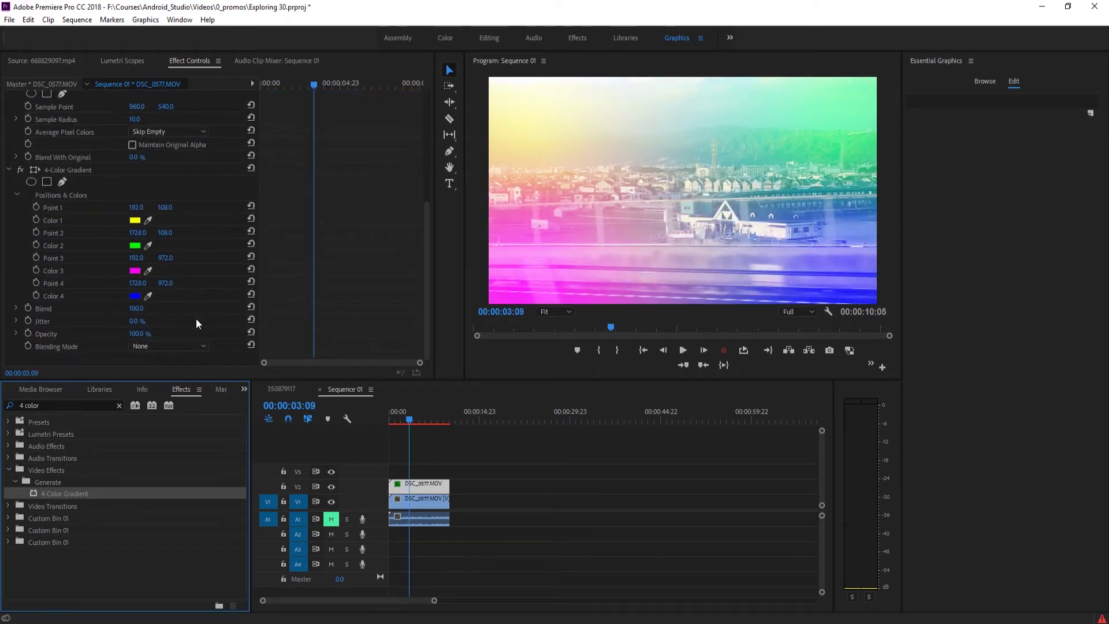
left_click(175, 346)
left_click(188, 402)
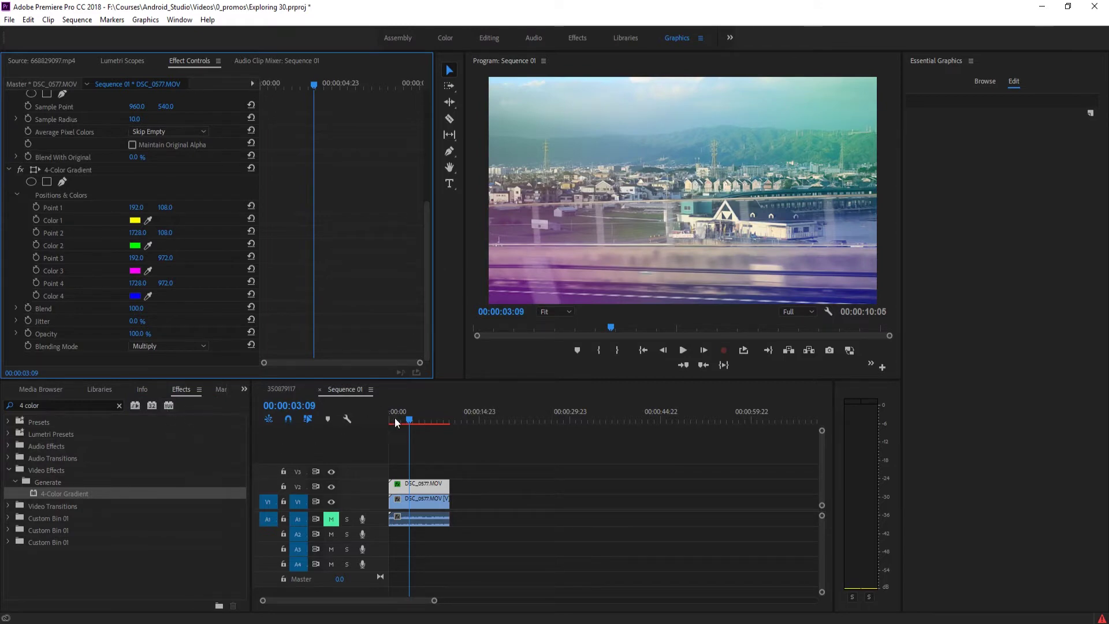
left_click_drag(396, 419, 374, 427)
key("space")
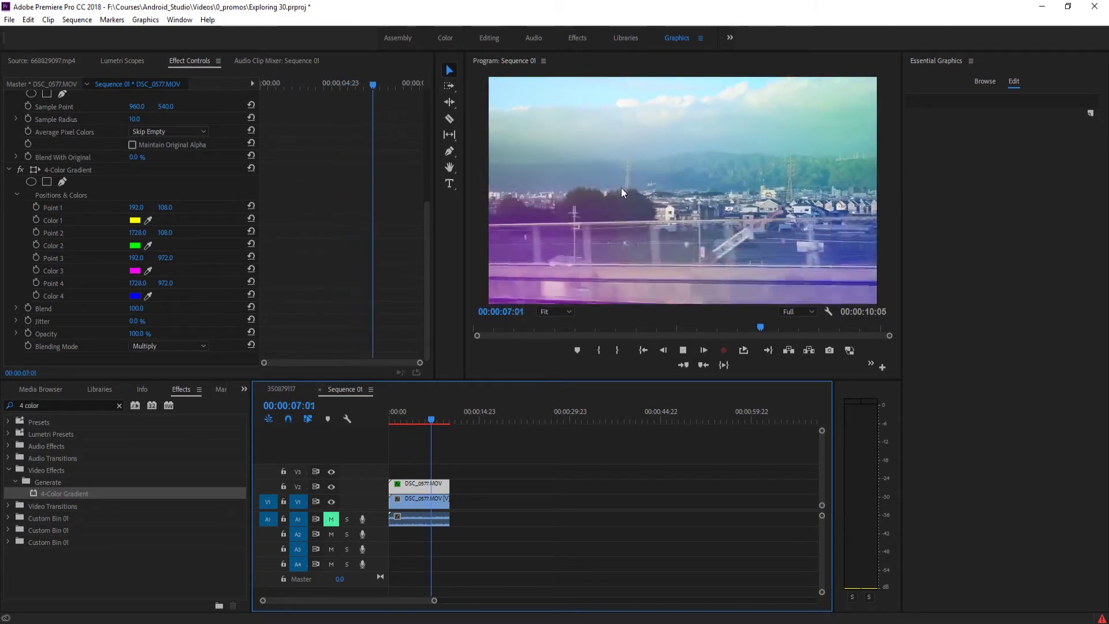
key("space")
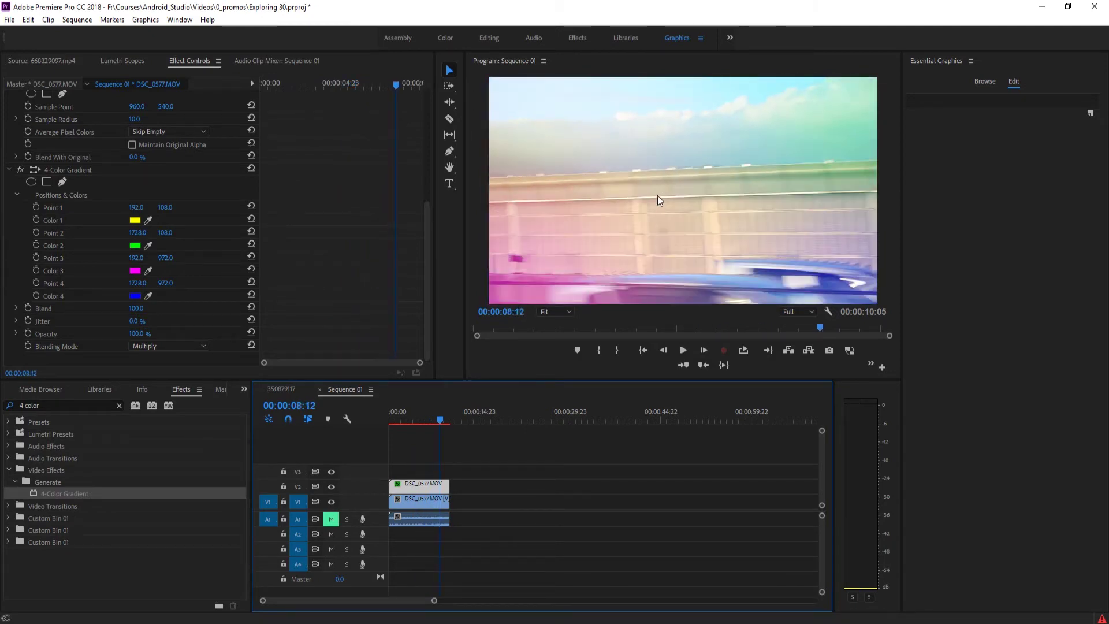
left_click(409, 417)
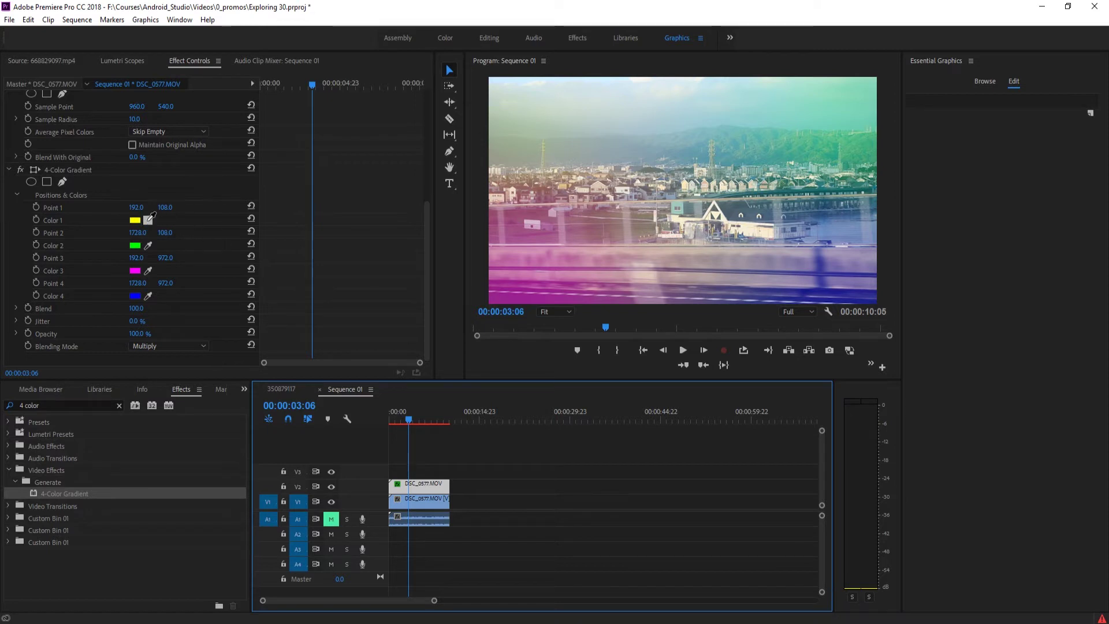
Step: Sample gradient Colors 1 and 2 from the footage with the fill still active
left_click_drag(149, 218, 561, 185)
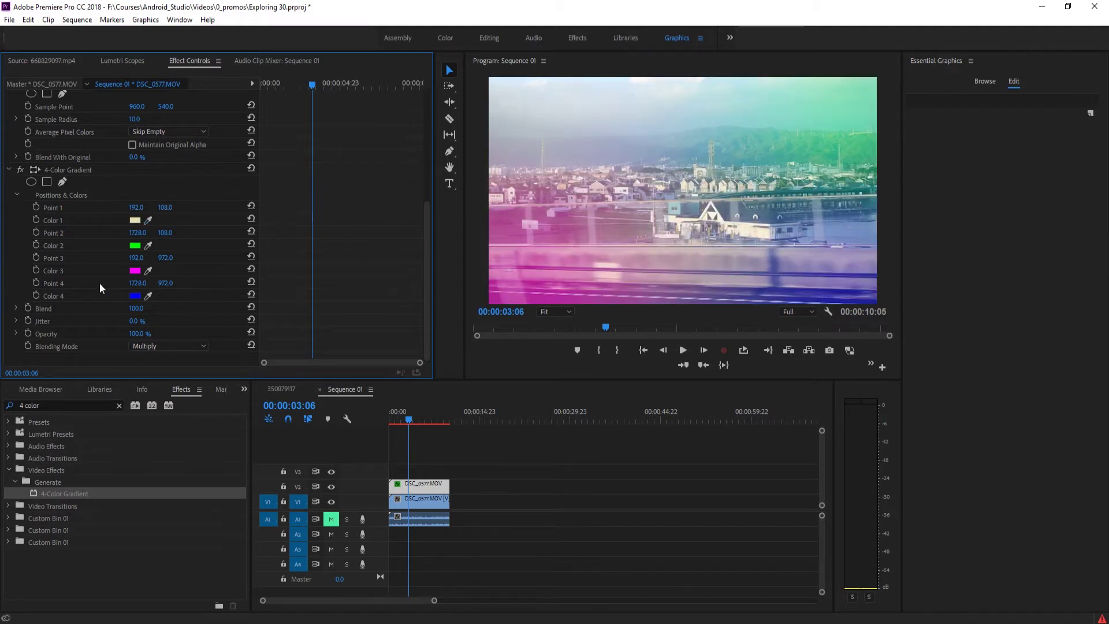
left_click_drag(148, 245, 561, 264)
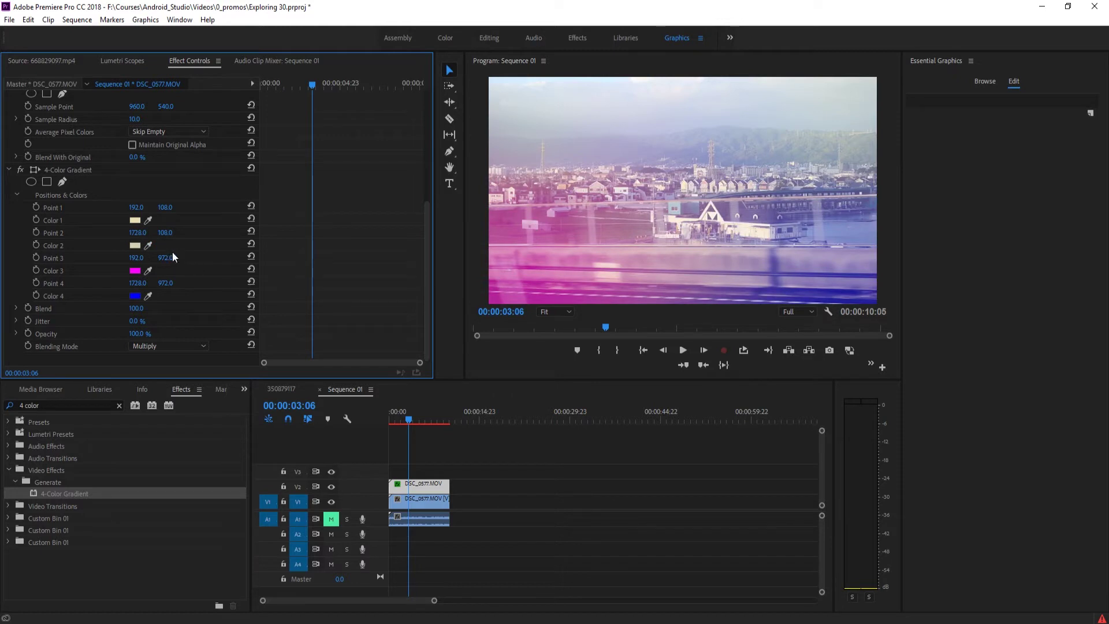
scroll(139, 260, "up", 4)
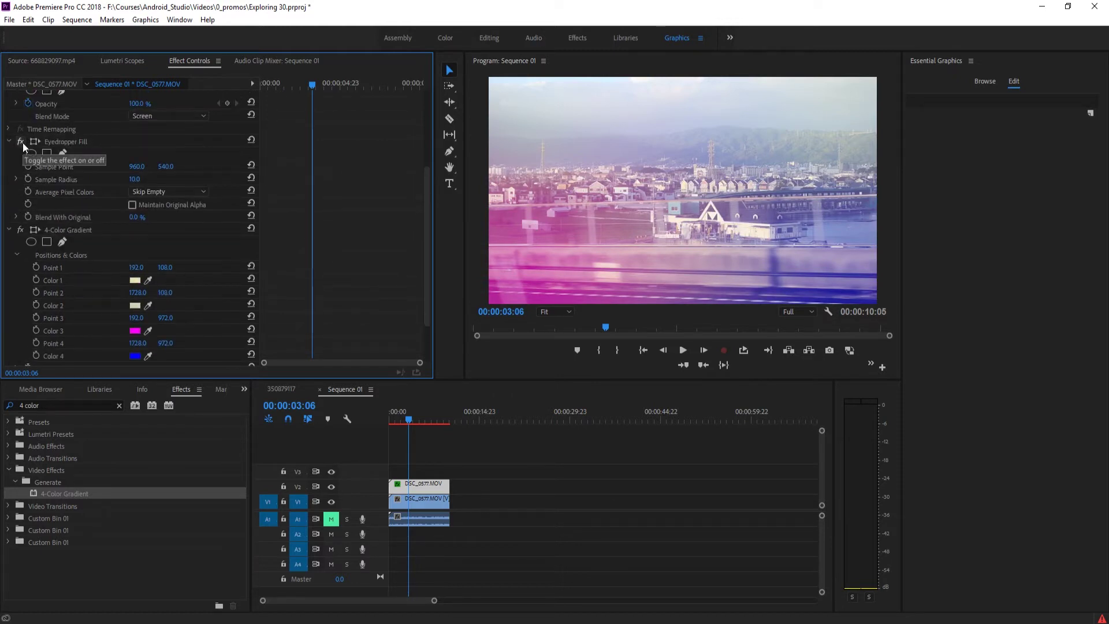
Step: Disable Eyedropper Fill and resample Colors 1–3 as light grey, dark grey and light blue
left_click(20, 142)
left_click_drag(148, 281, 568, 172)
left_click_drag(148, 306, 581, 248)
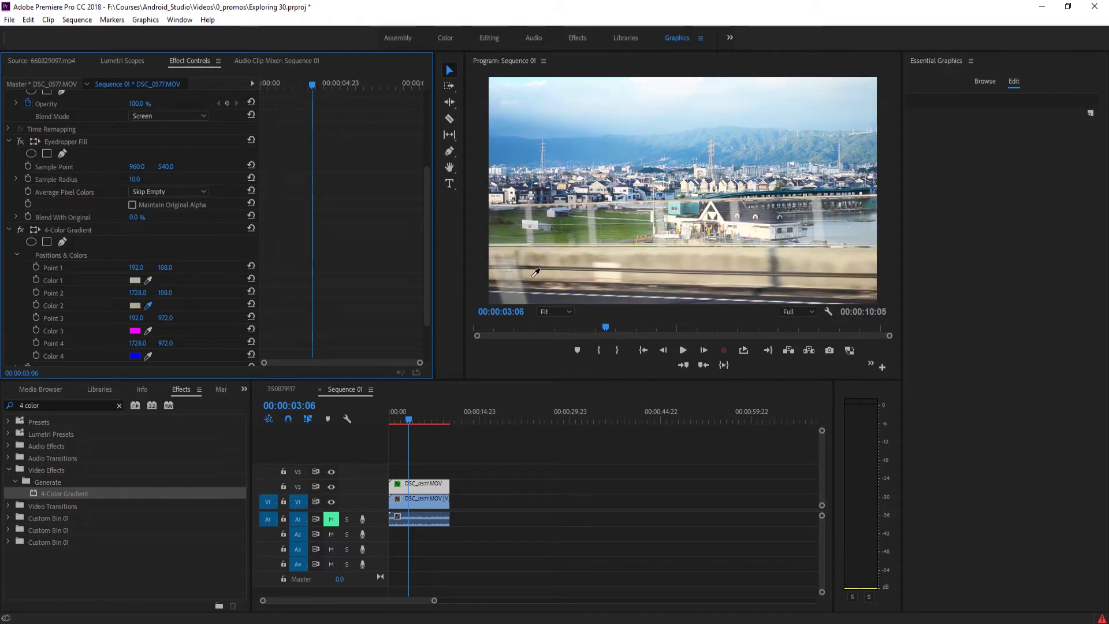
left_click_drag(528, 283, 529, 282)
left_click_drag(151, 328, 832, 128)
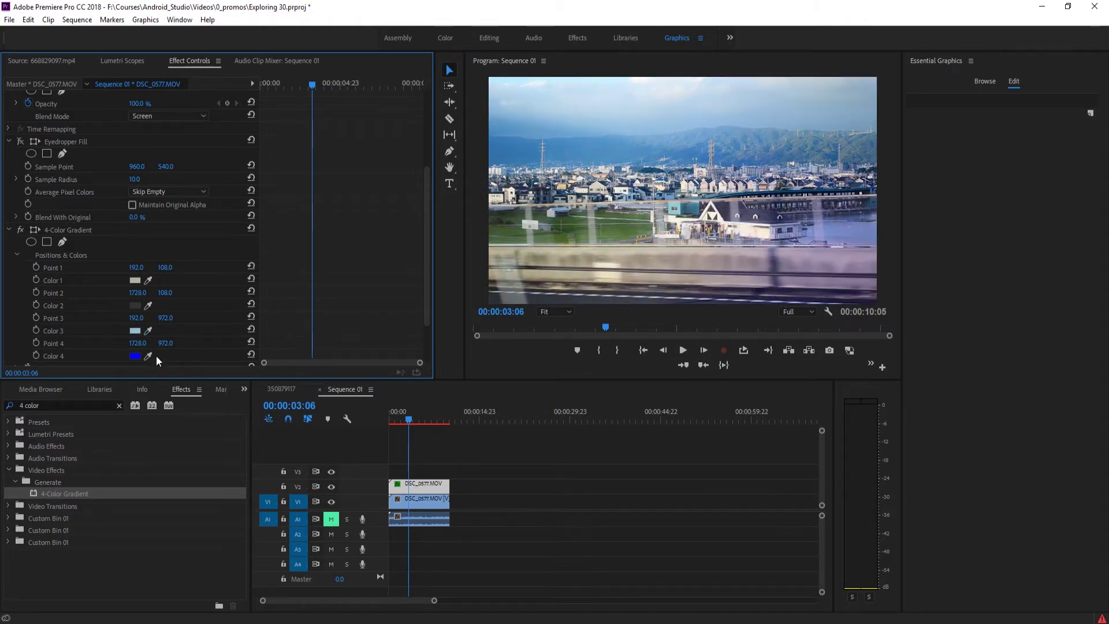
Step: Sample Color 4 from the teal building, re-enable Eyedropper Fill and play
left_click_drag(148, 356, 835, 240)
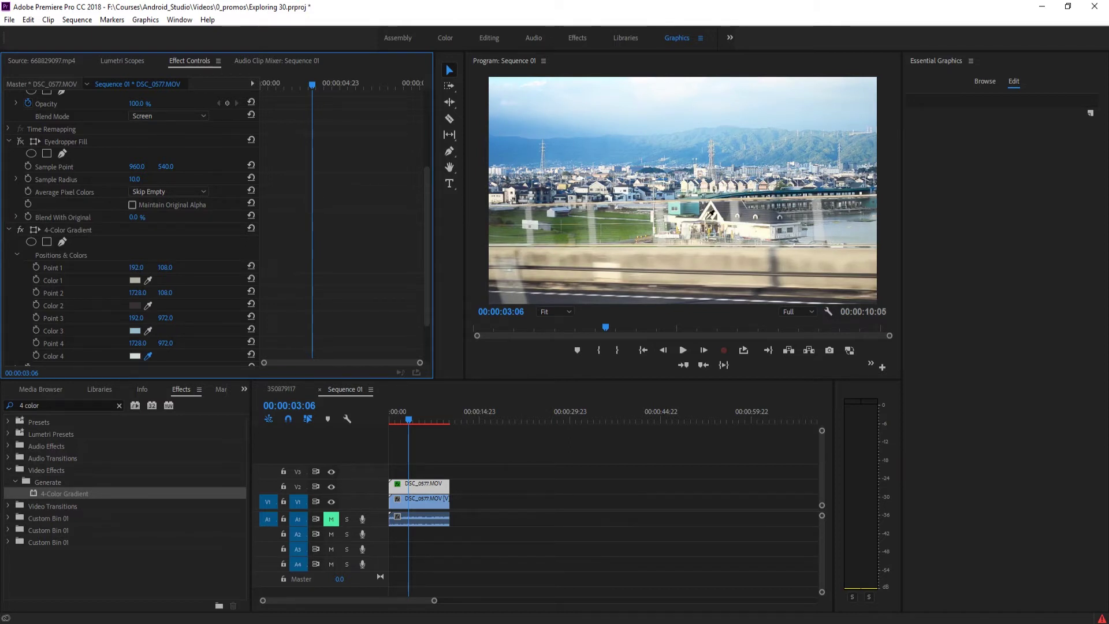
left_click_drag(700, 213, 699, 208)
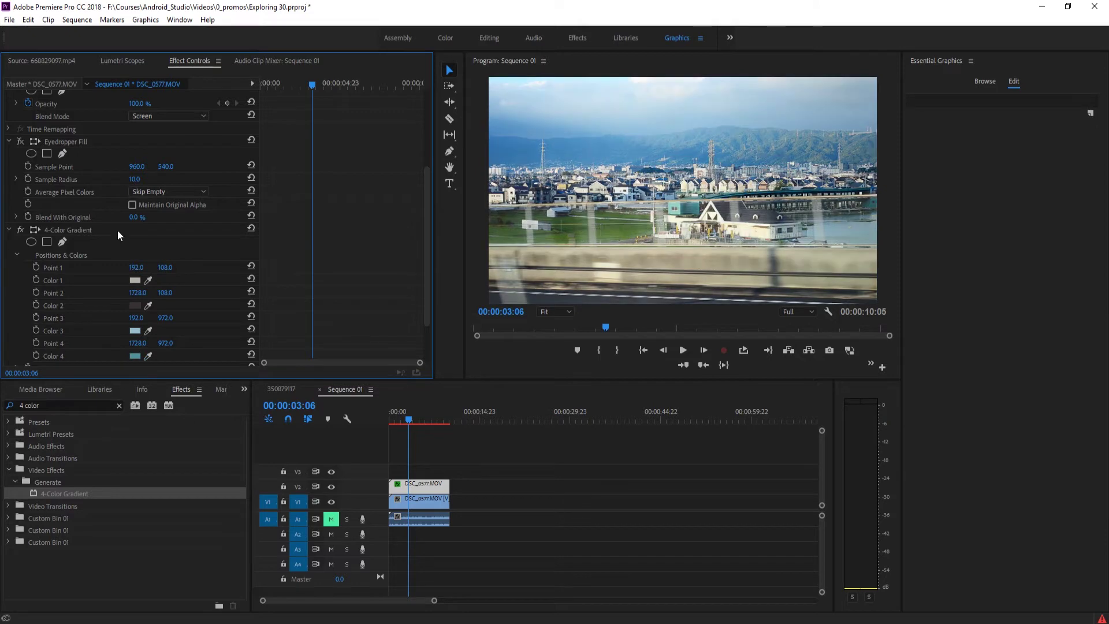
left_click(20, 142)
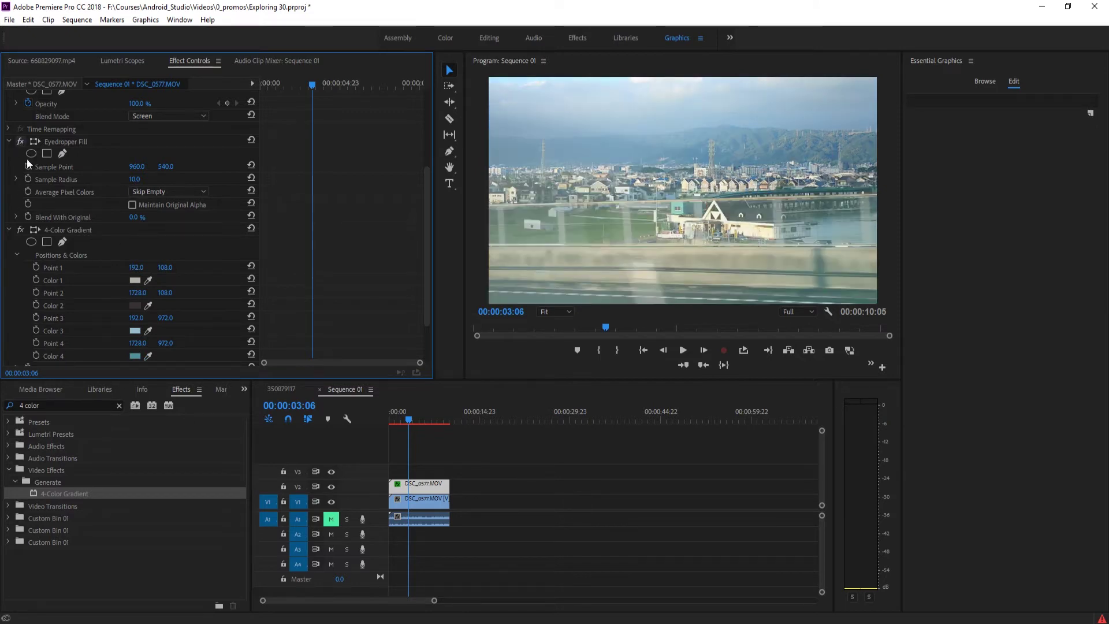
key("space")
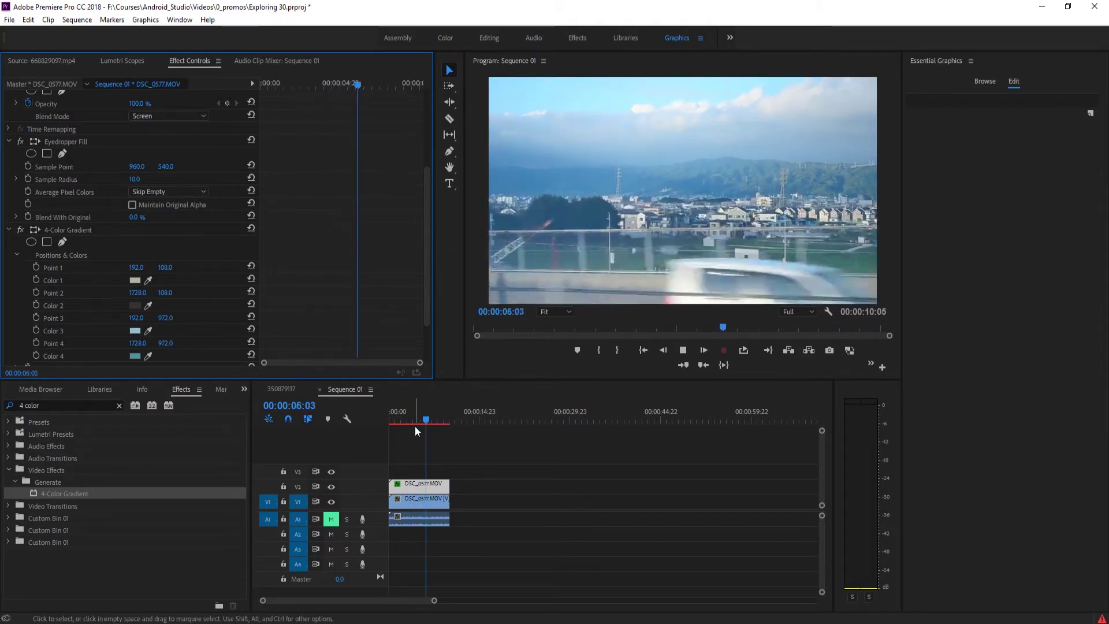
Step: Set the gradient's Color 2 to bright yellow
left_click_drag(415, 416, 411, 413)
scroll(173, 306, "down", 2)
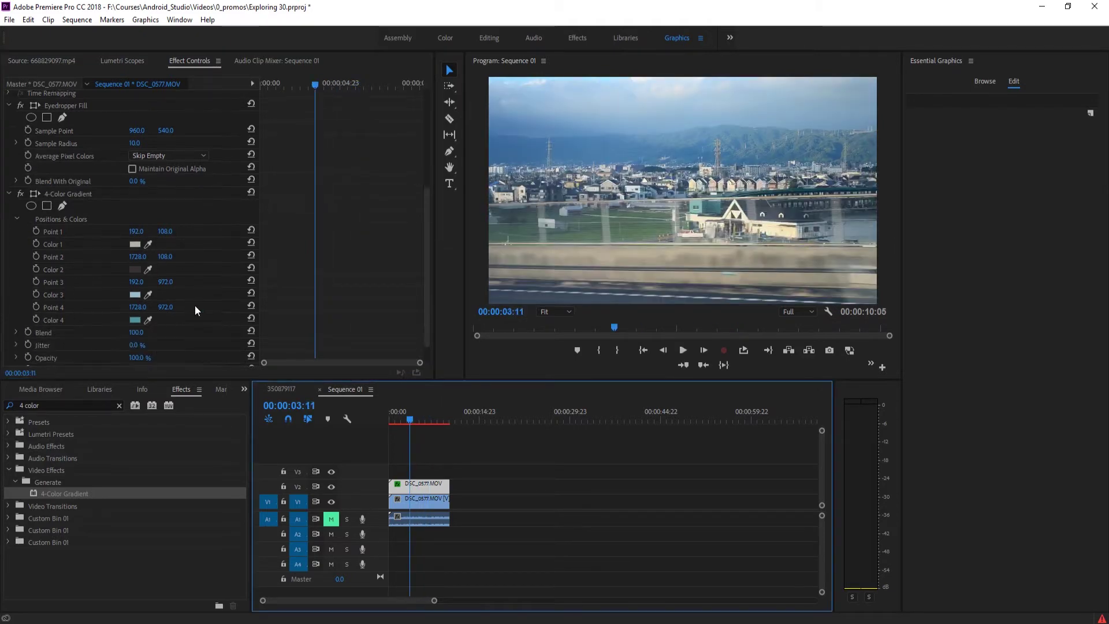
left_click(137, 267)
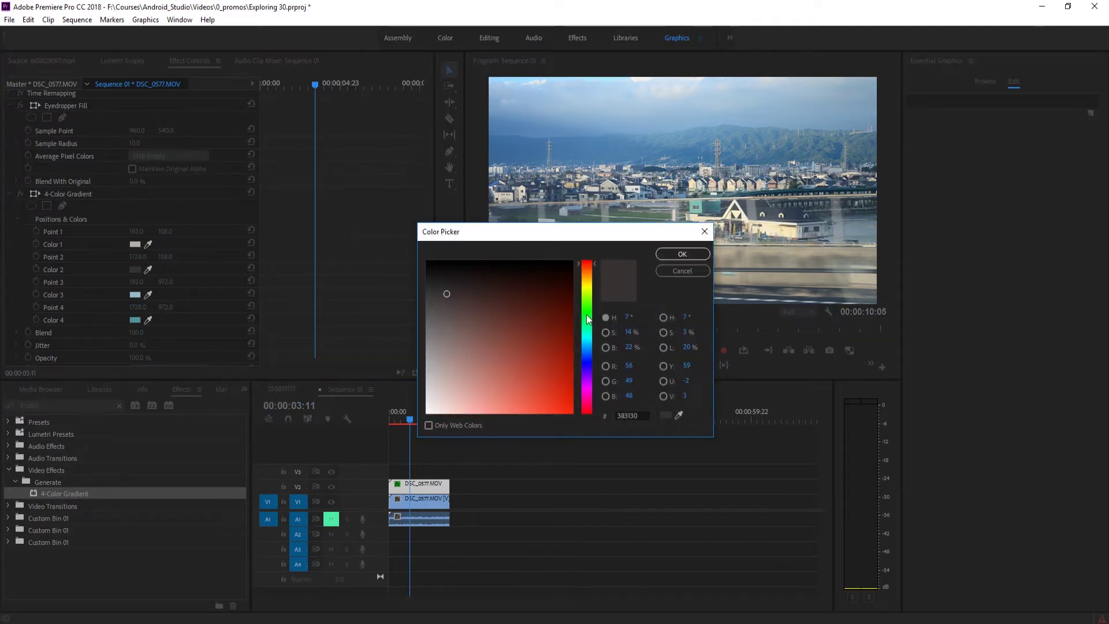
left_click(587, 283)
left_click_drag(520, 346, 569, 391)
left_click(683, 254)
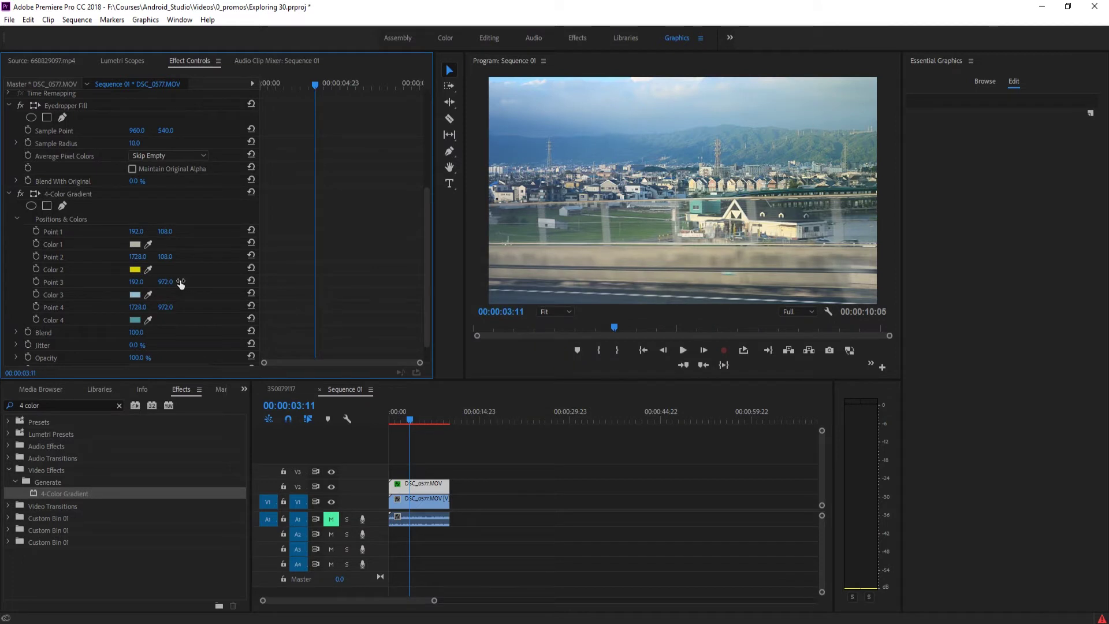
Step: Set the gradient's Color 4 to a pink-red shade
left_click(135, 320)
left_click(587, 406)
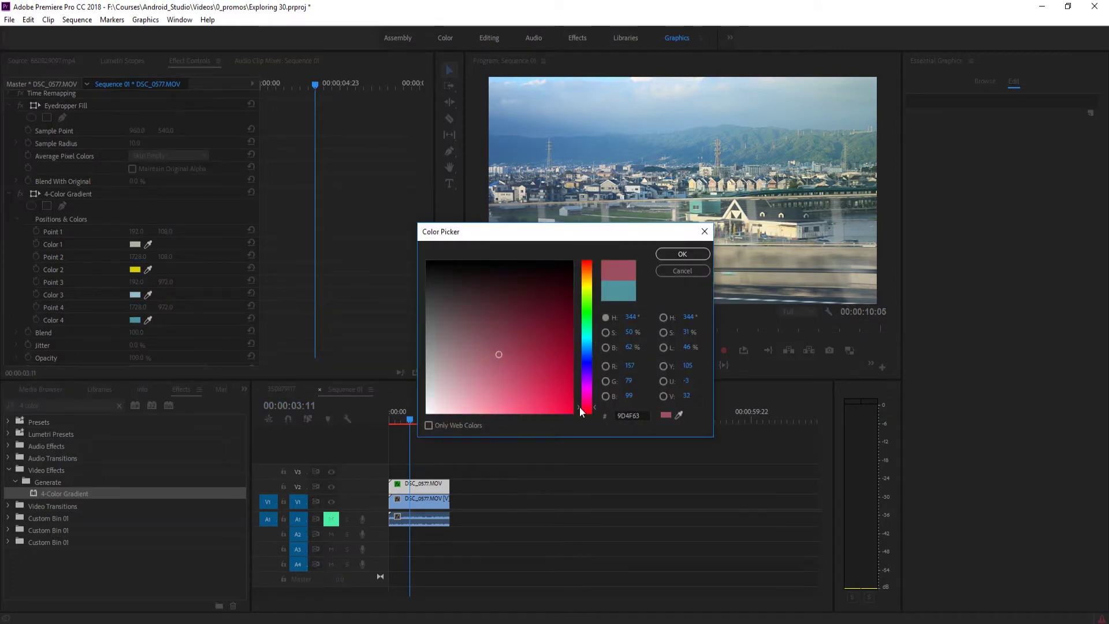
left_click(544, 393)
left_click(694, 256)
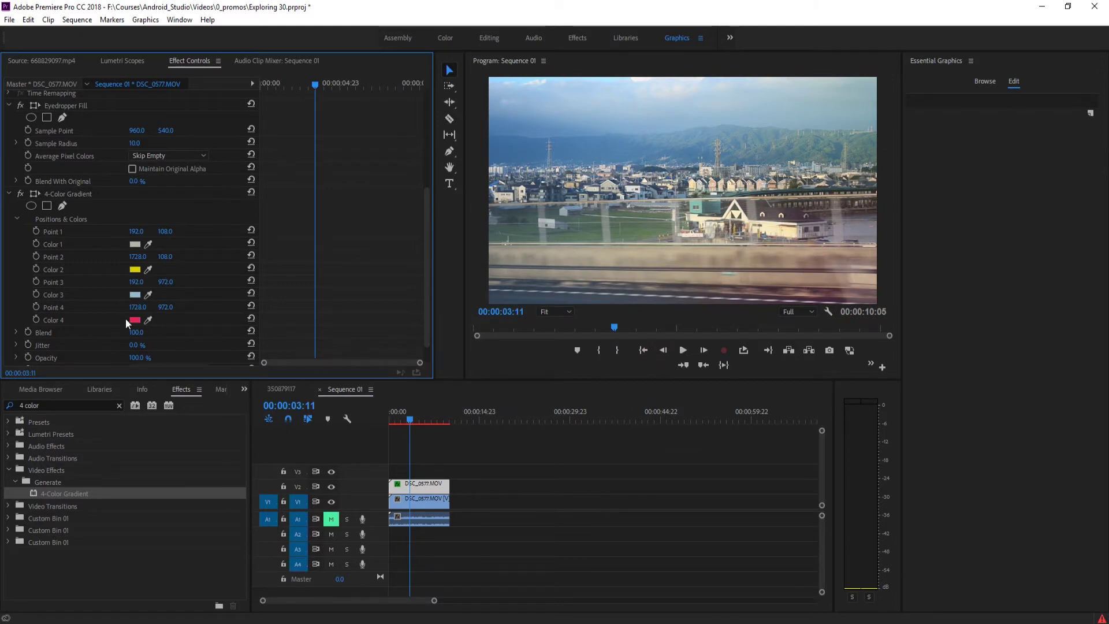
Step: Set the gradient's Color 3 to a vivid pink-red, E52657
left_click(134, 295)
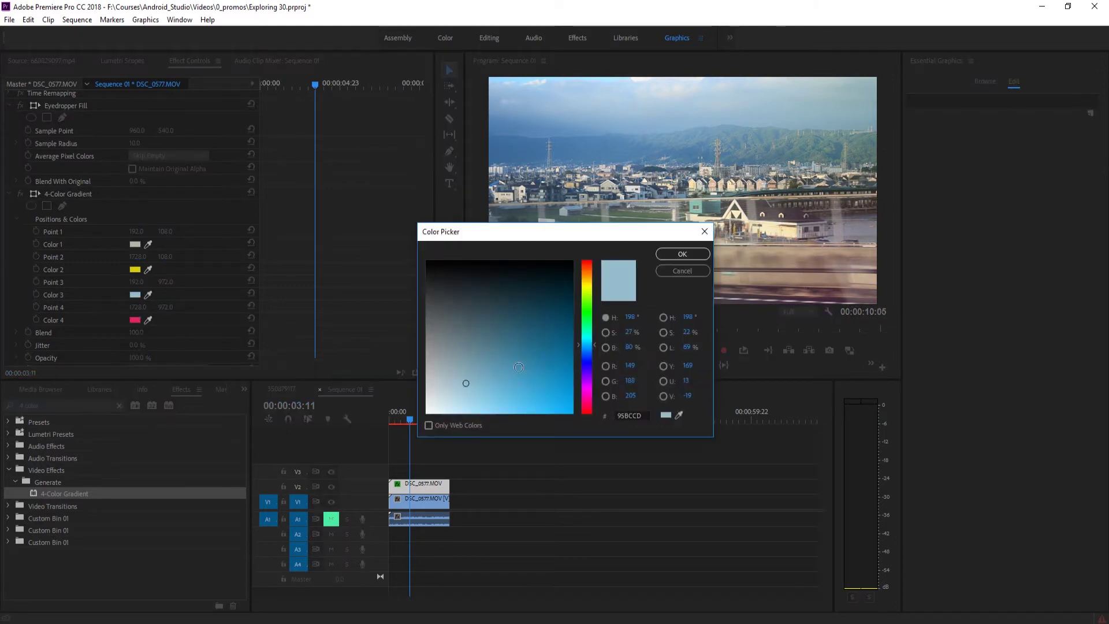
left_click(587, 404)
left_click(565, 412)
left_click(682, 255)
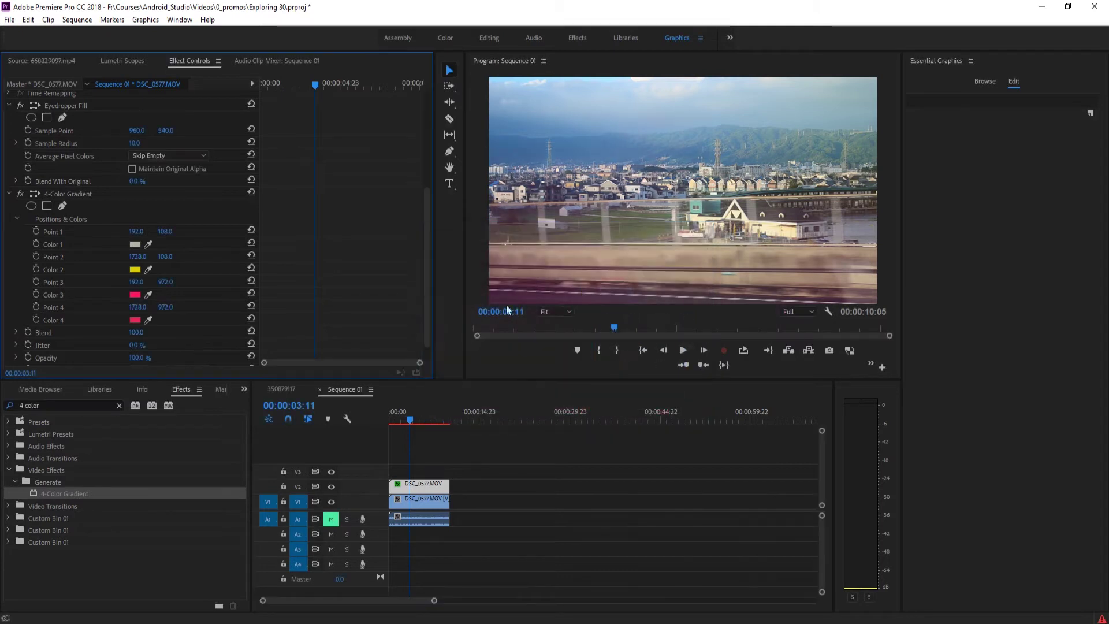
Step: Change Color 4 to green, then resample it as grey from the footage
left_click(135, 320)
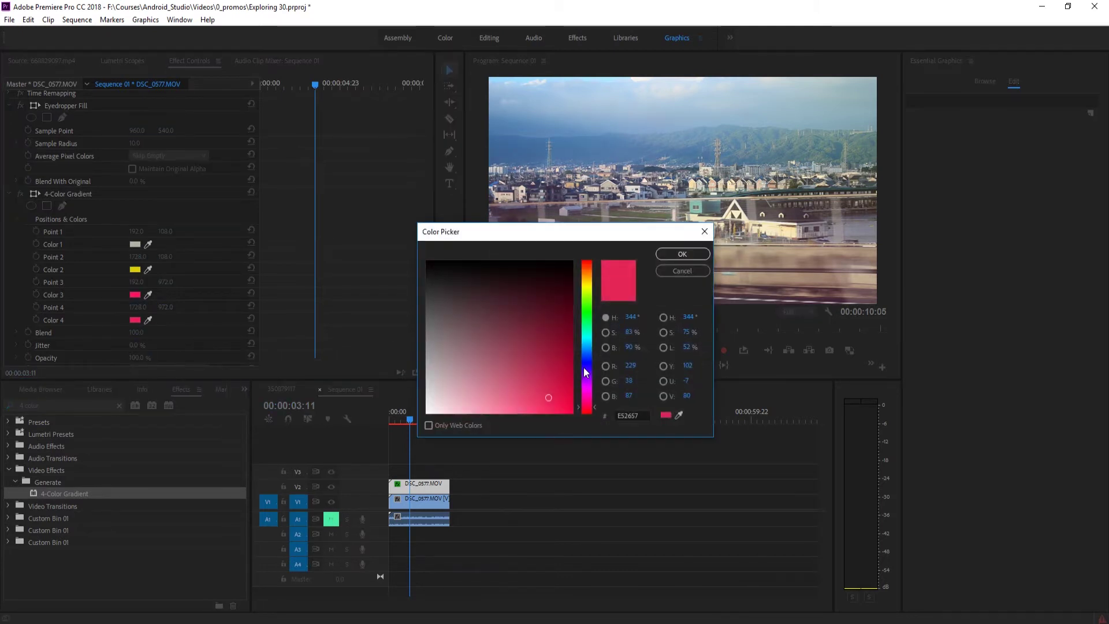
left_click(586, 370)
left_click(563, 319)
left_click(585, 310)
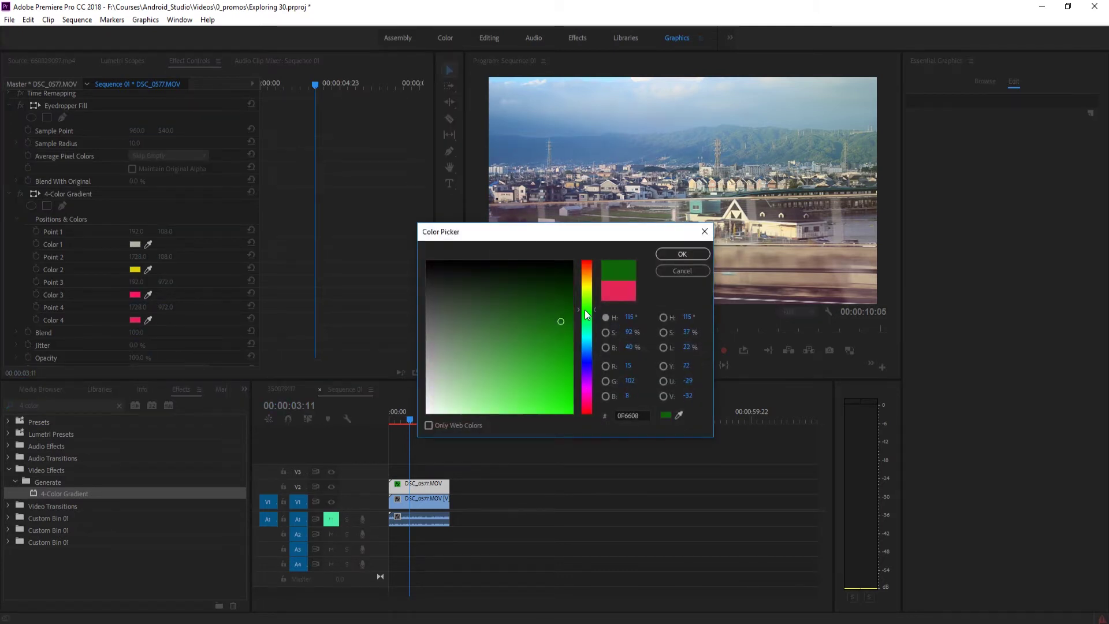
left_click(689, 255)
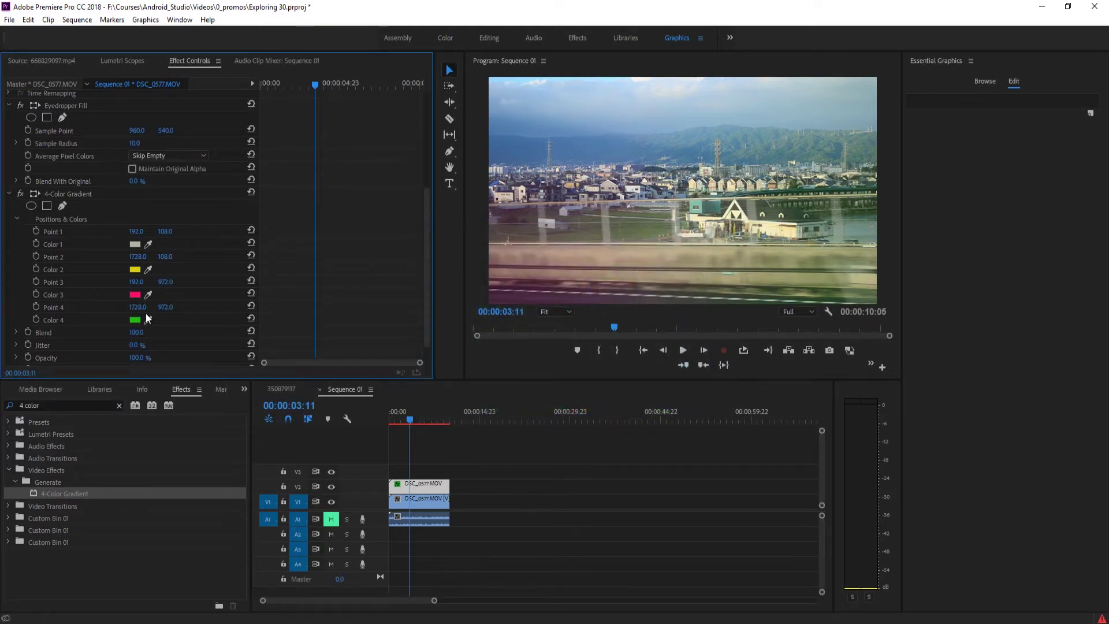
left_click_drag(148, 320, 775, 248)
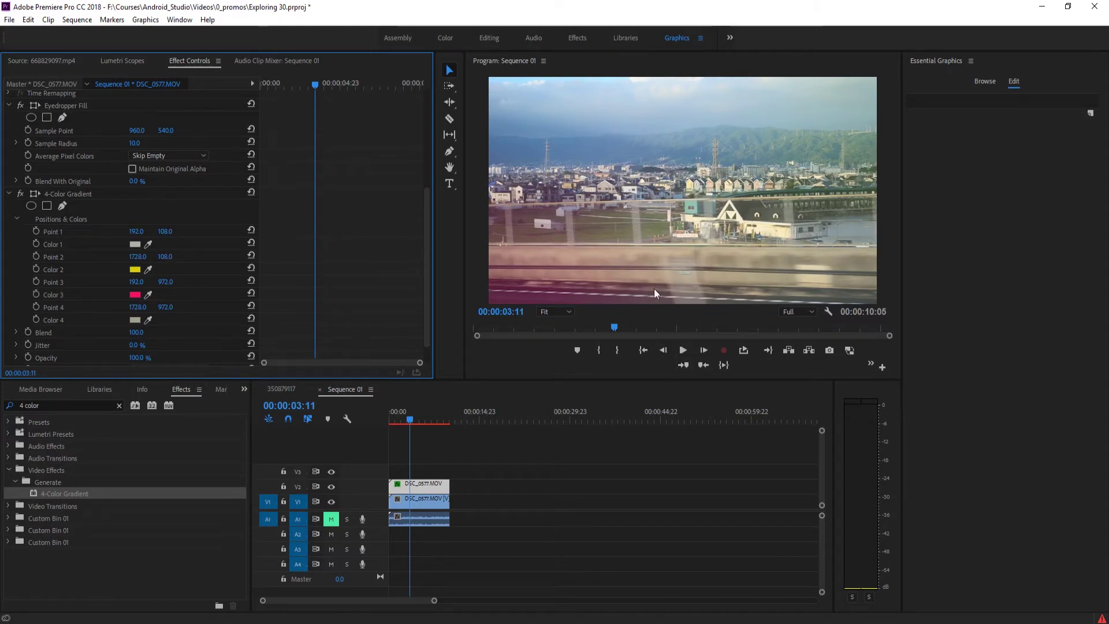
left_click_drag(406, 420, 390, 422)
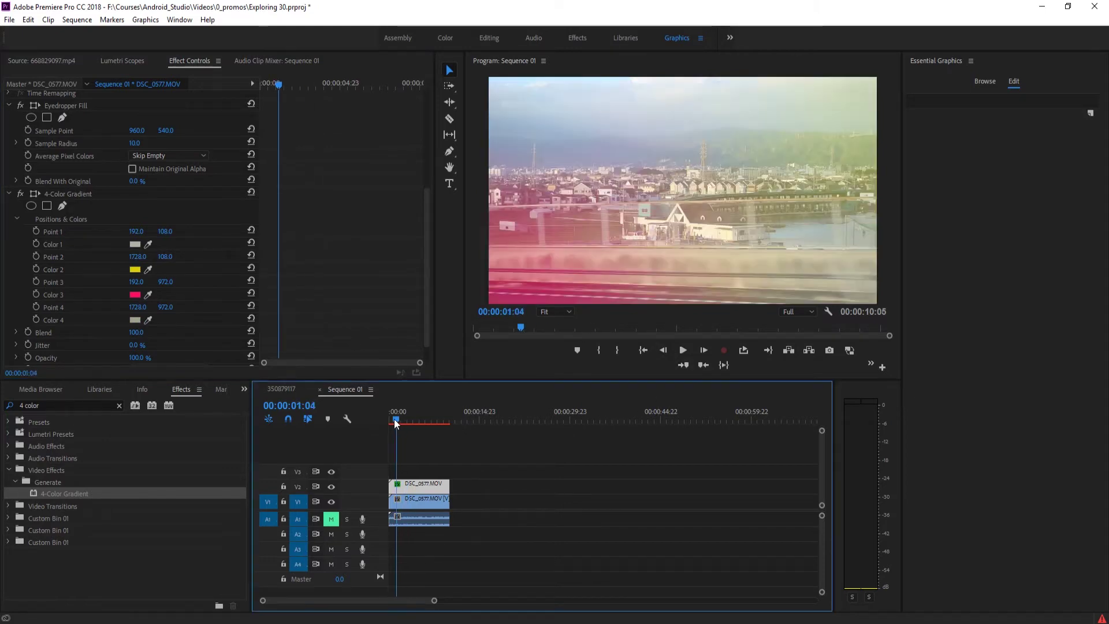
key("space")
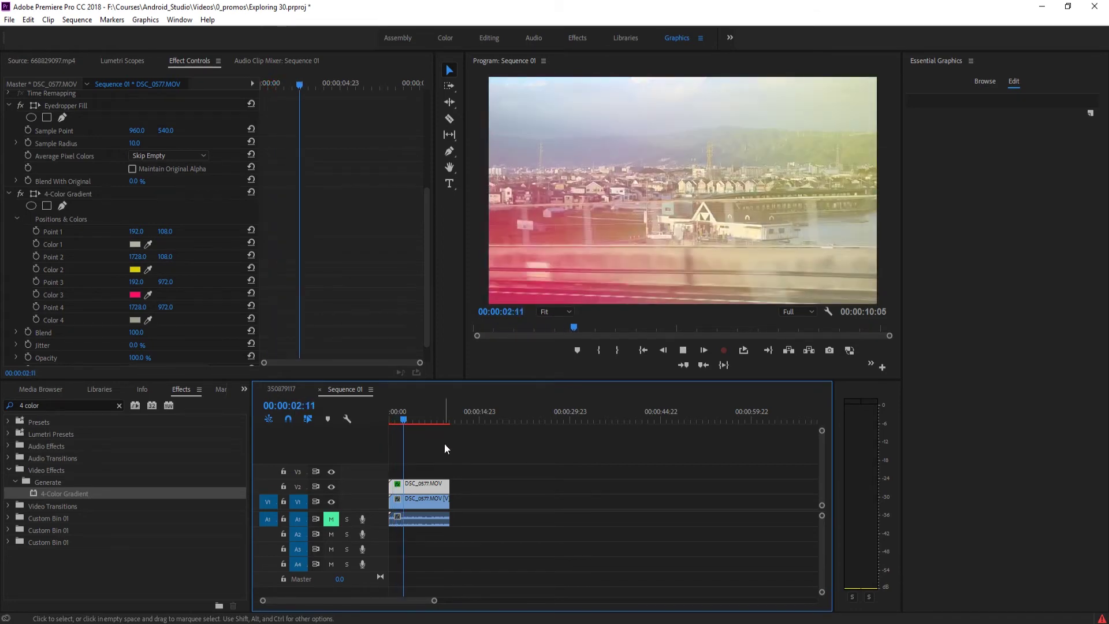
key("space")
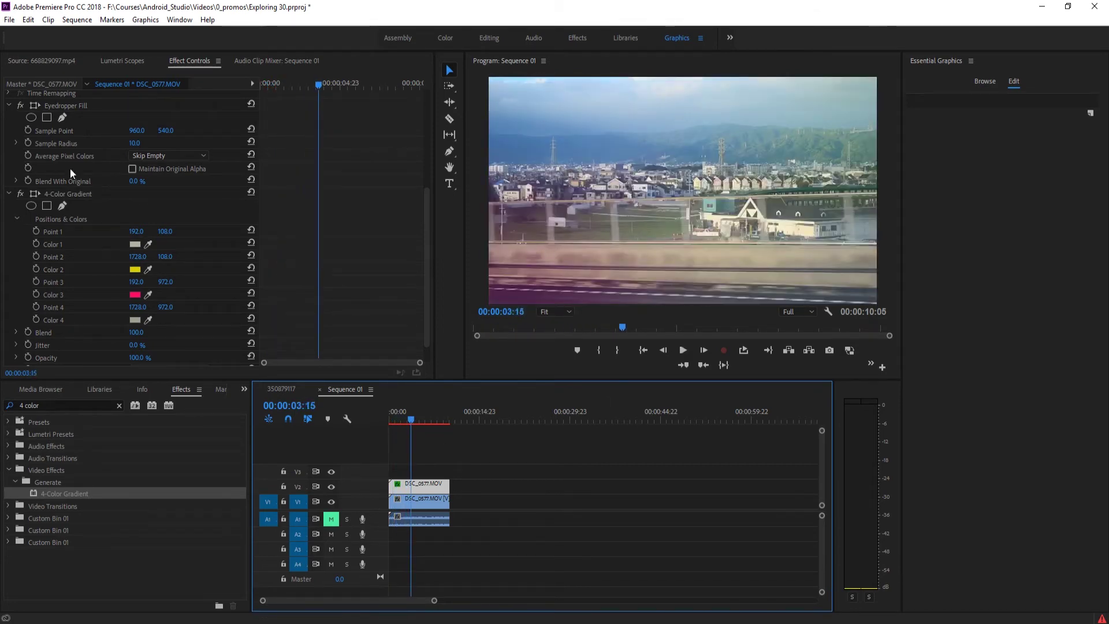
scroll(63, 145, "up", 1)
scroll(146, 341, "down", 2)
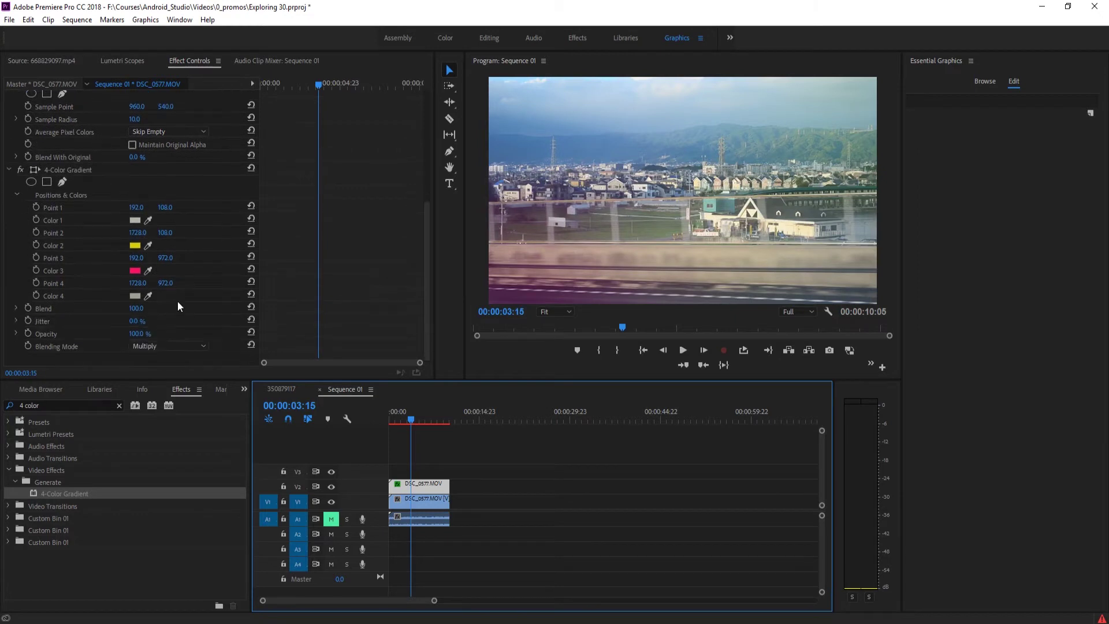
Step: Search Effects for 'transform' and apply Transform to the V2 clip
left_click(64, 405)
type("transofrm")
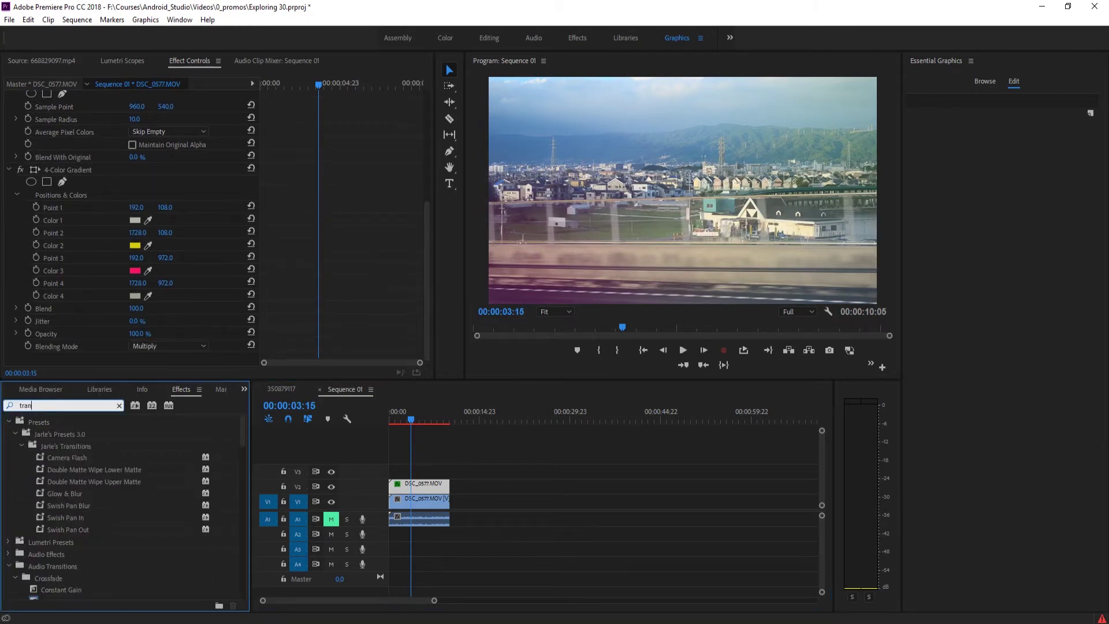
key("BackSpace")
key("BackSpace")
type("form")
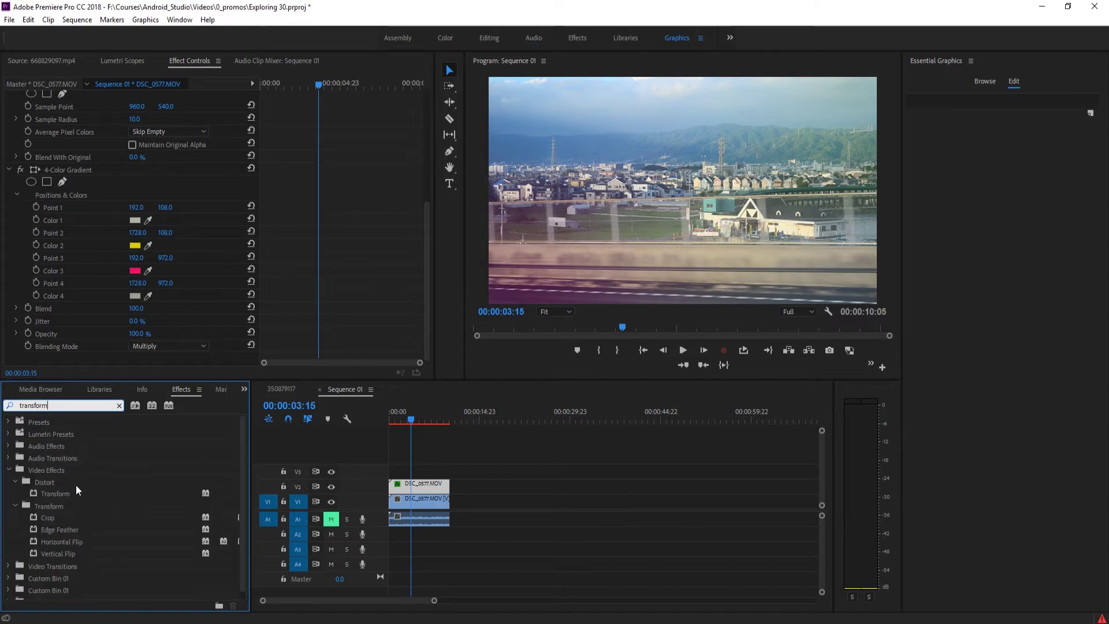
left_click_drag(58, 484, 435, 490)
scroll(215, 303, "down", 2)
scroll(215, 303, "down", 4)
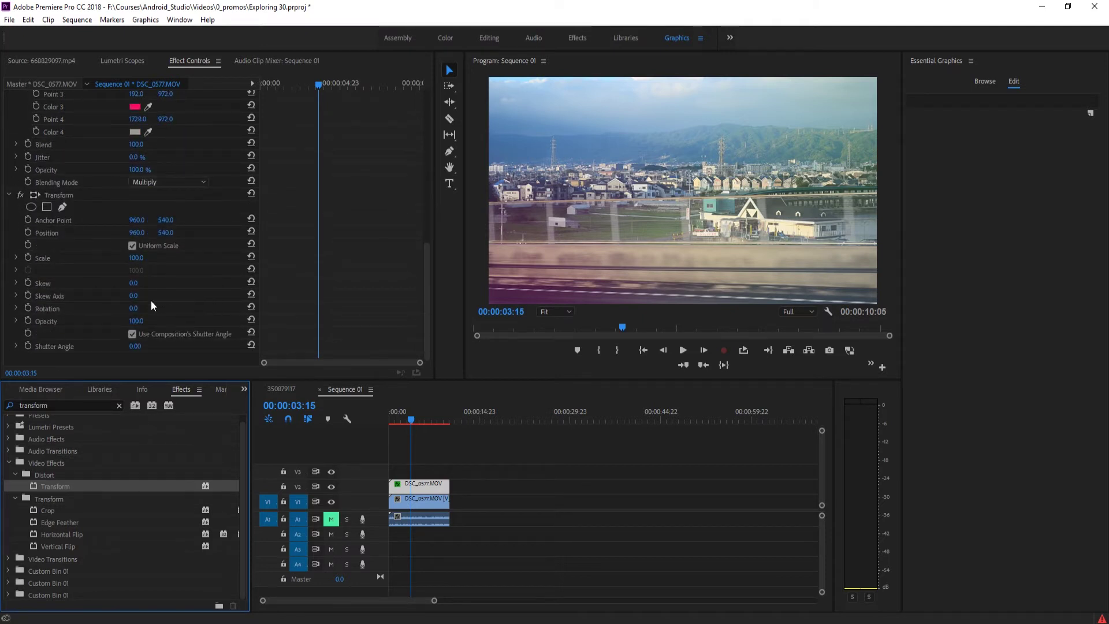
Step: Experiment with Transform Rotation angles while raising Scale to 209
left_click_drag(133, 308, 159, 308)
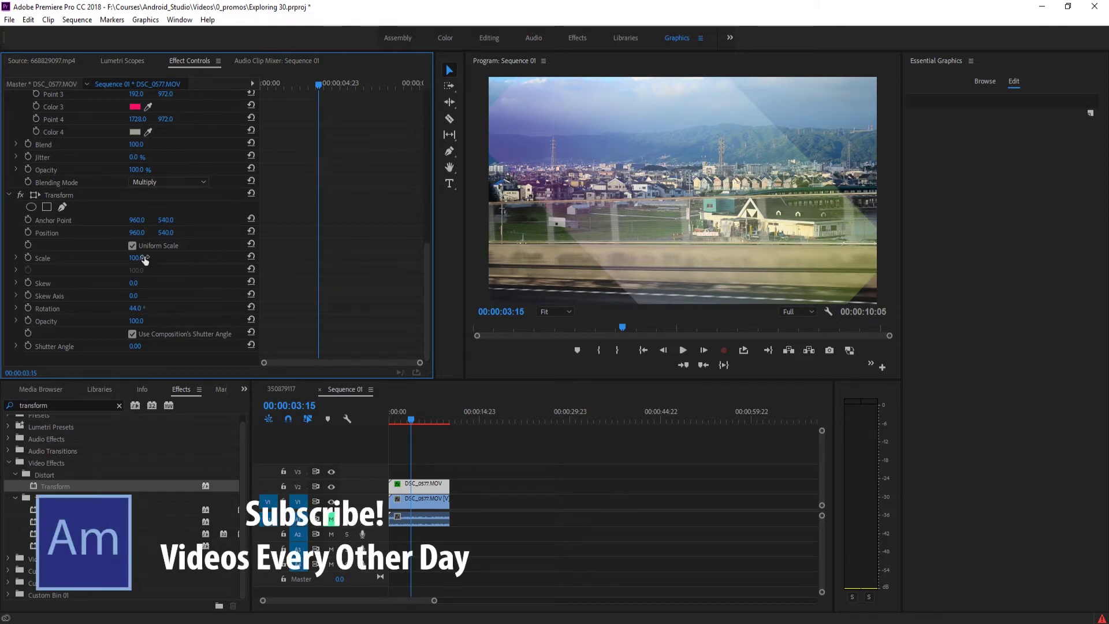
left_click_drag(144, 255, 196, 255)
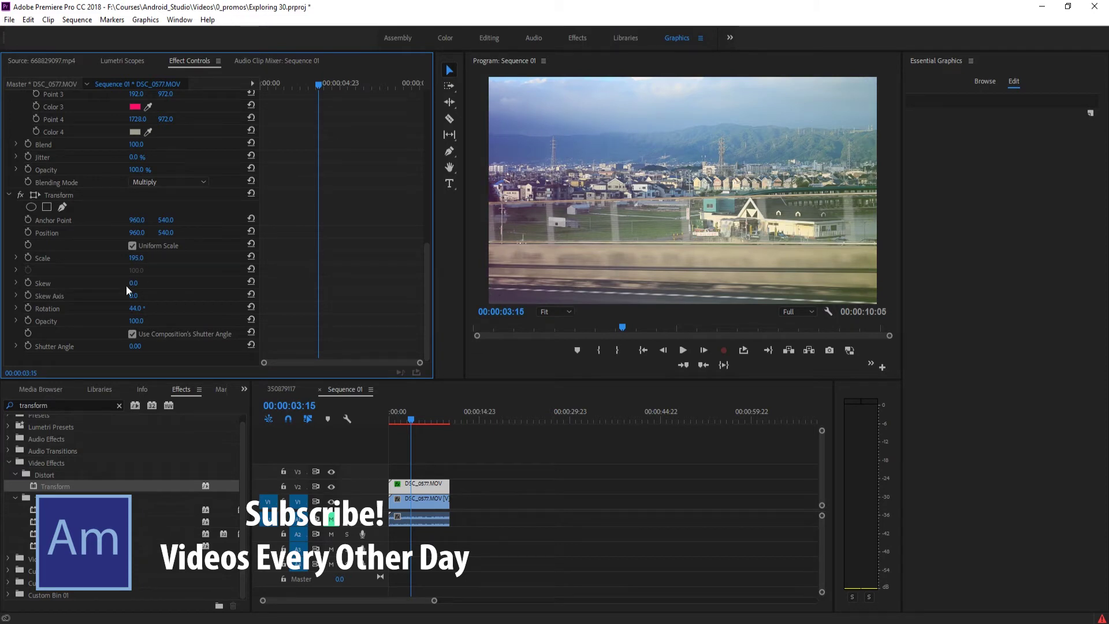
left_click(141, 304)
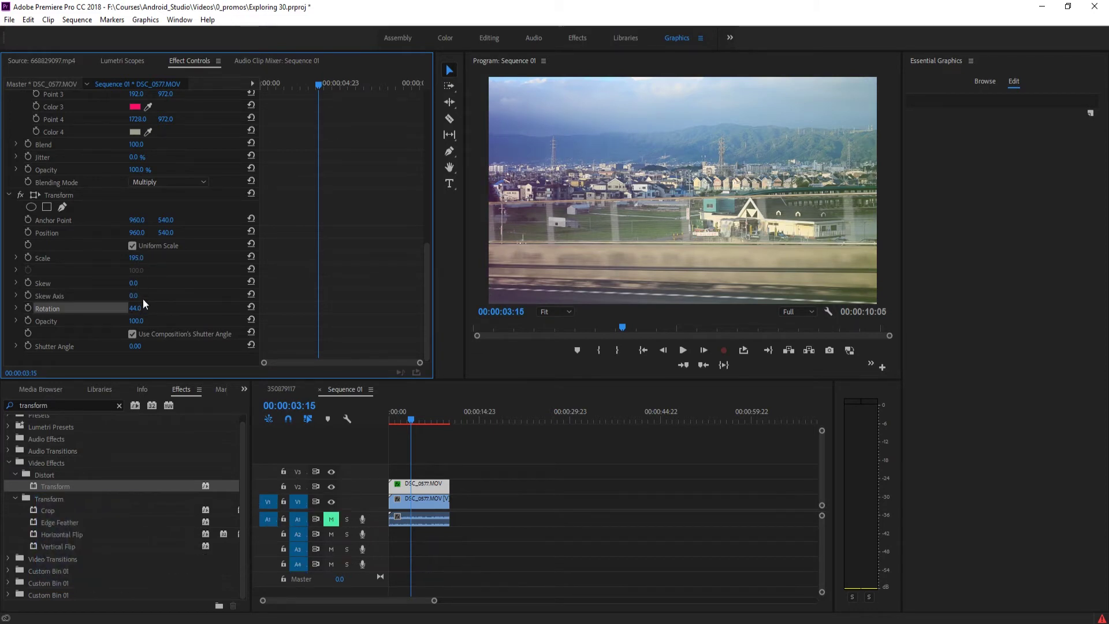
left_click(136, 308)
type("-44")
key("Return")
left_click_drag(137, 308, 130, 308)
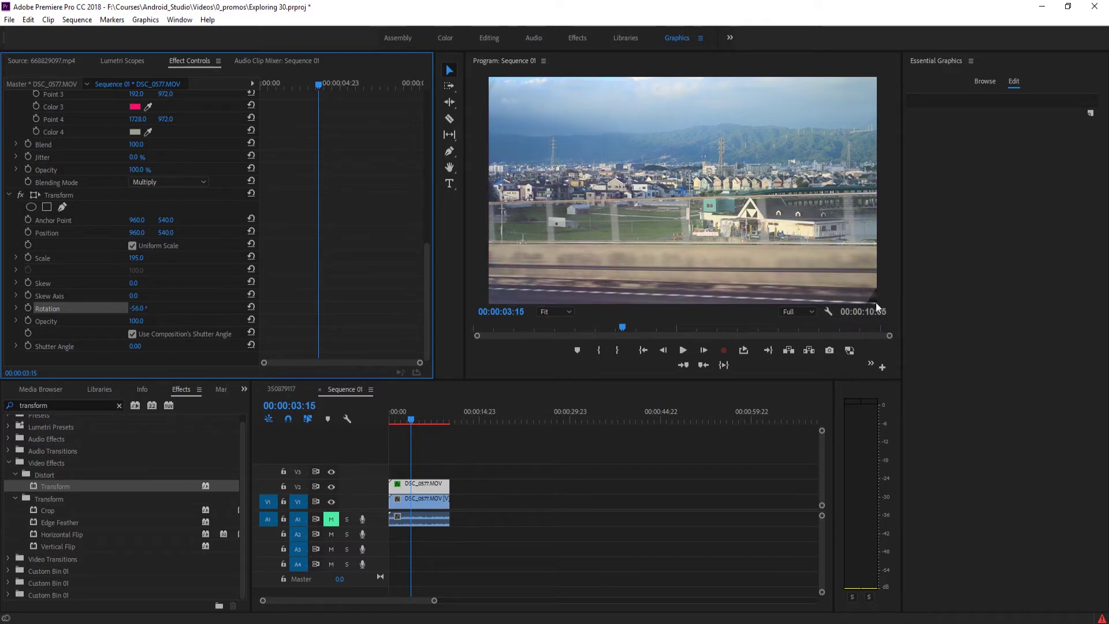
left_click_drag(131, 263, 140, 264)
left_click_drag(137, 314, 289, 313)
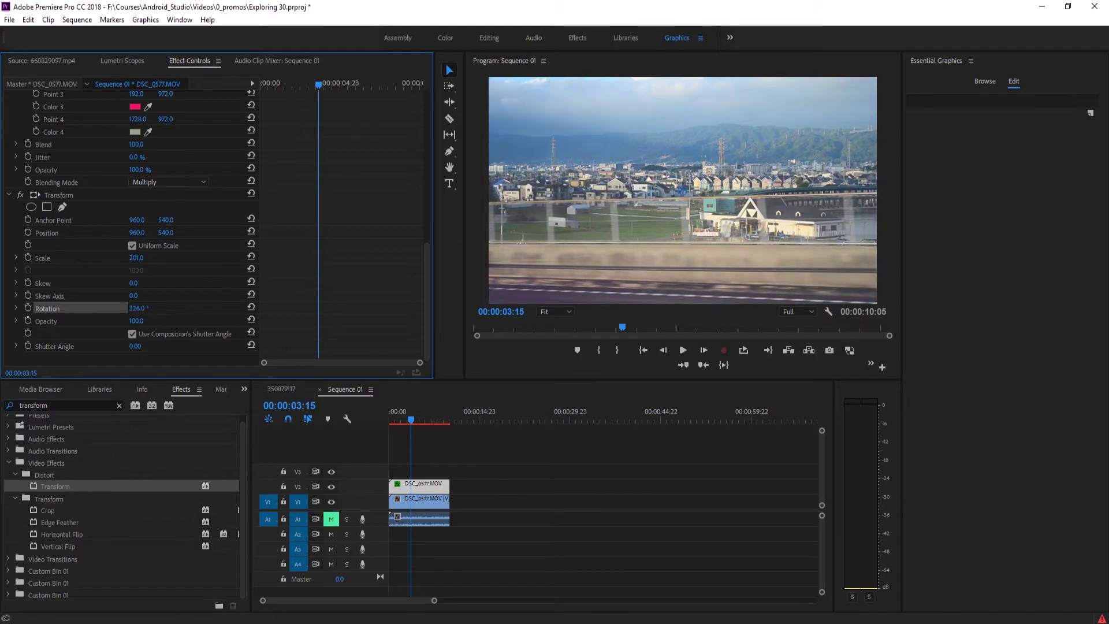
left_click_drag(361, 313, 308, 313)
left_click_drag(136, 257, 177, 254)
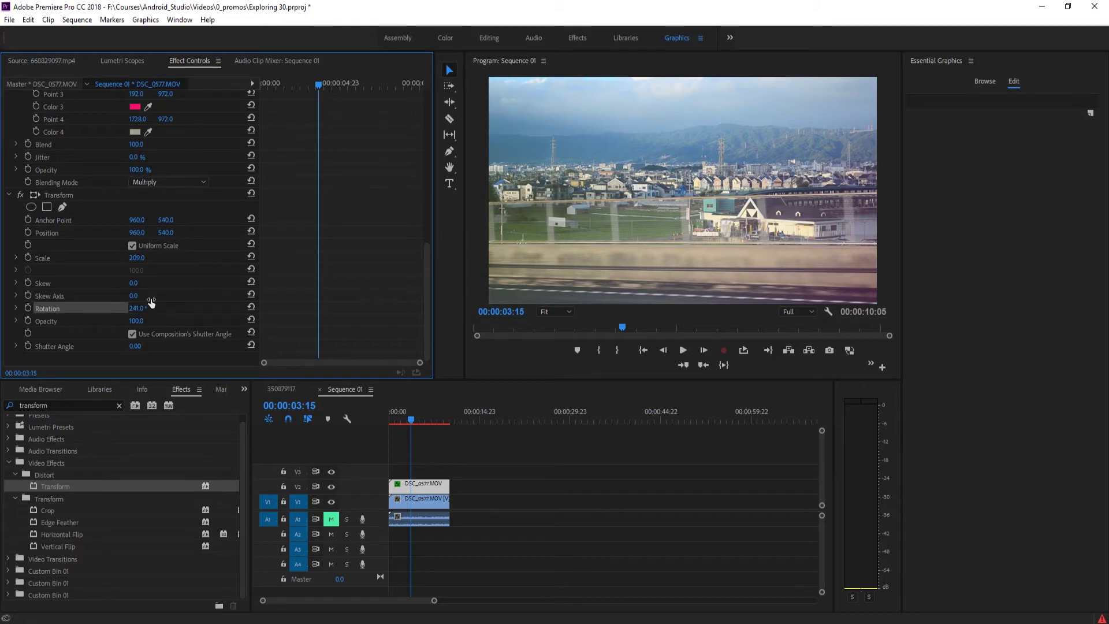
Step: Try rotations of -90°, 39°, -121° and -111°, settle on 1°, then rewind to the start
left_click(136, 312)
type("-90")
key("Return")
type("39")
key("Return")
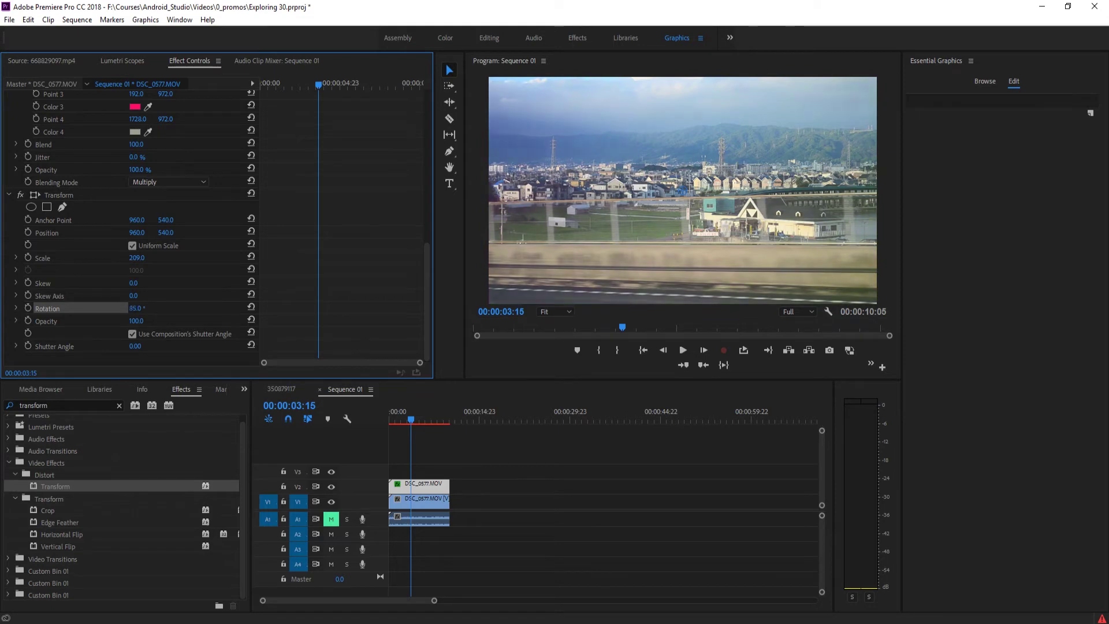
type("-121")
key("Return")
type("-111")
key("Return")
type("9")
key("Return")
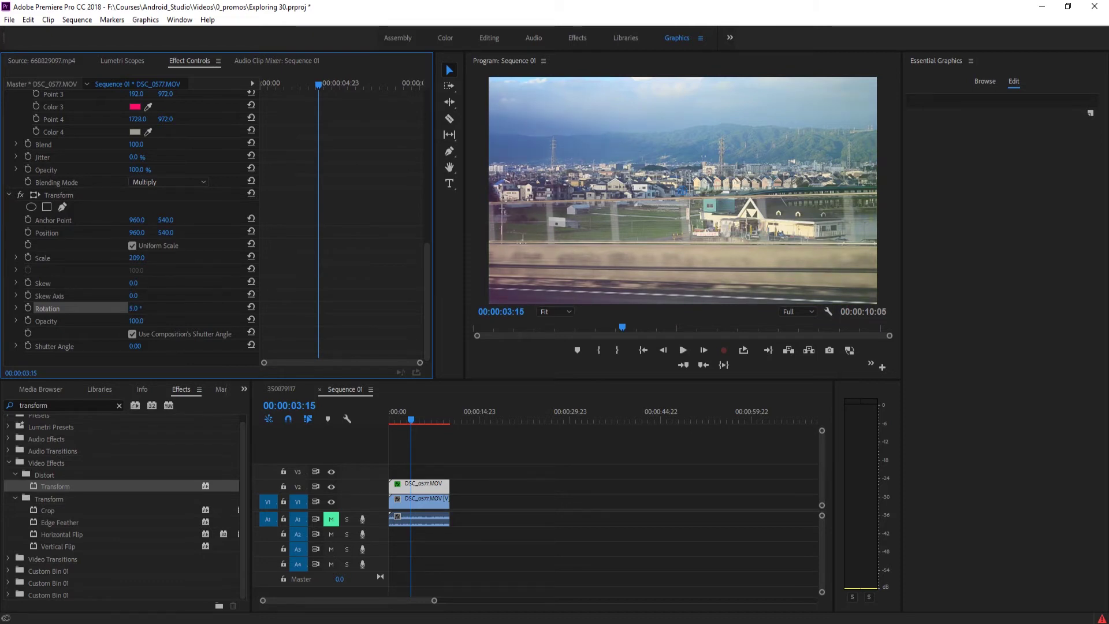
left_click_drag(414, 414, 381, 417)
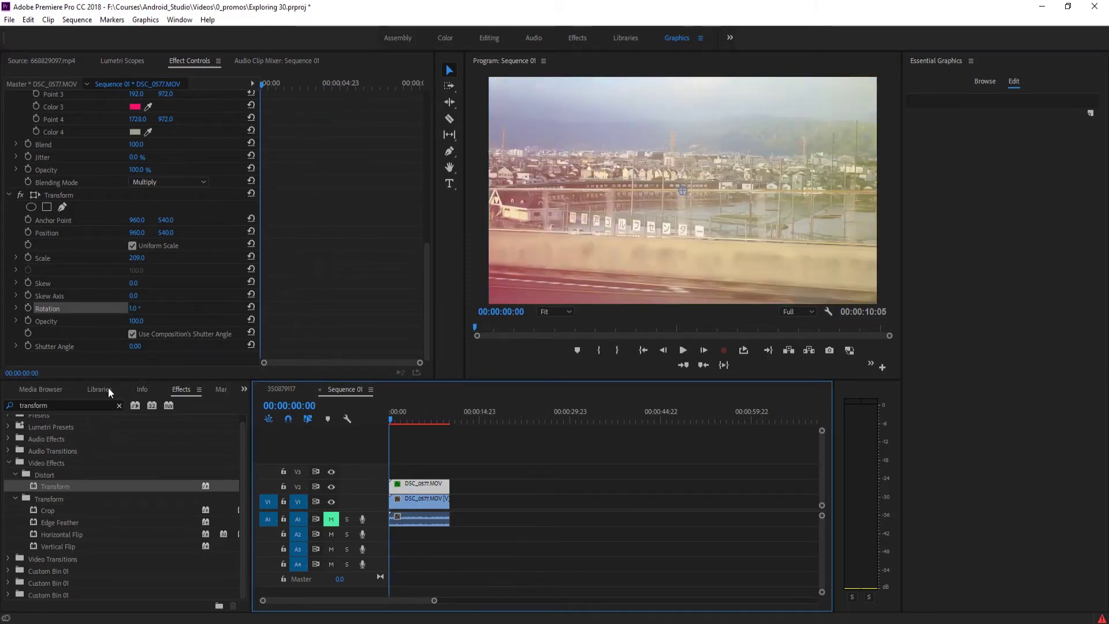
Step: Turn on keyframing for gradient Color 1, Color 2, Color 3 and Color 4
left_click(23, 306)
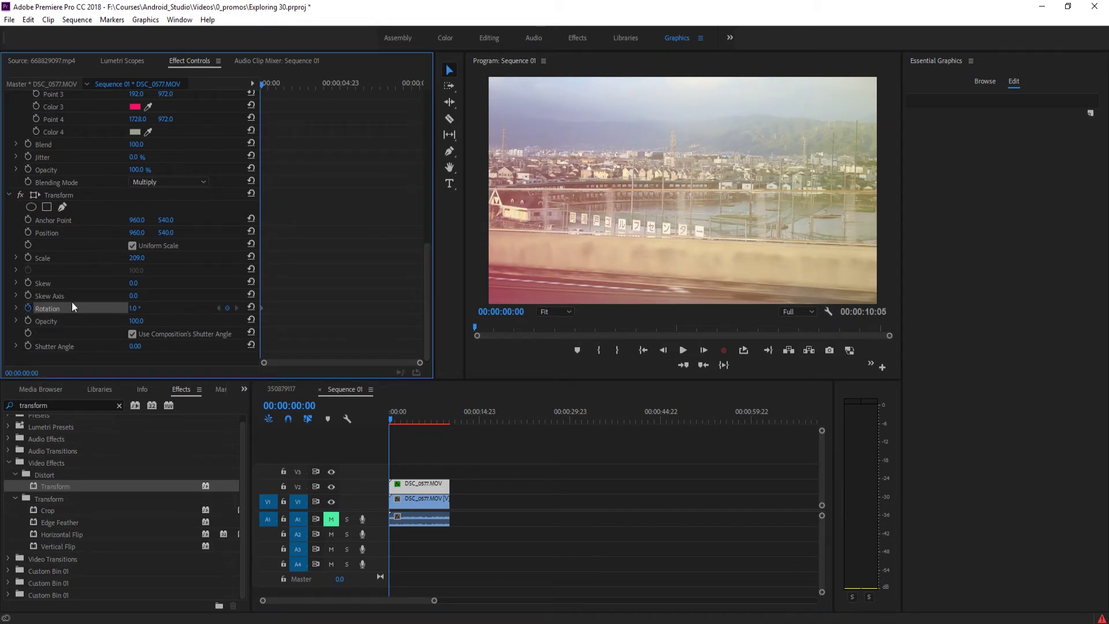
scroll(72, 302, "up", 3)
scroll(77, 269, "up", 1)
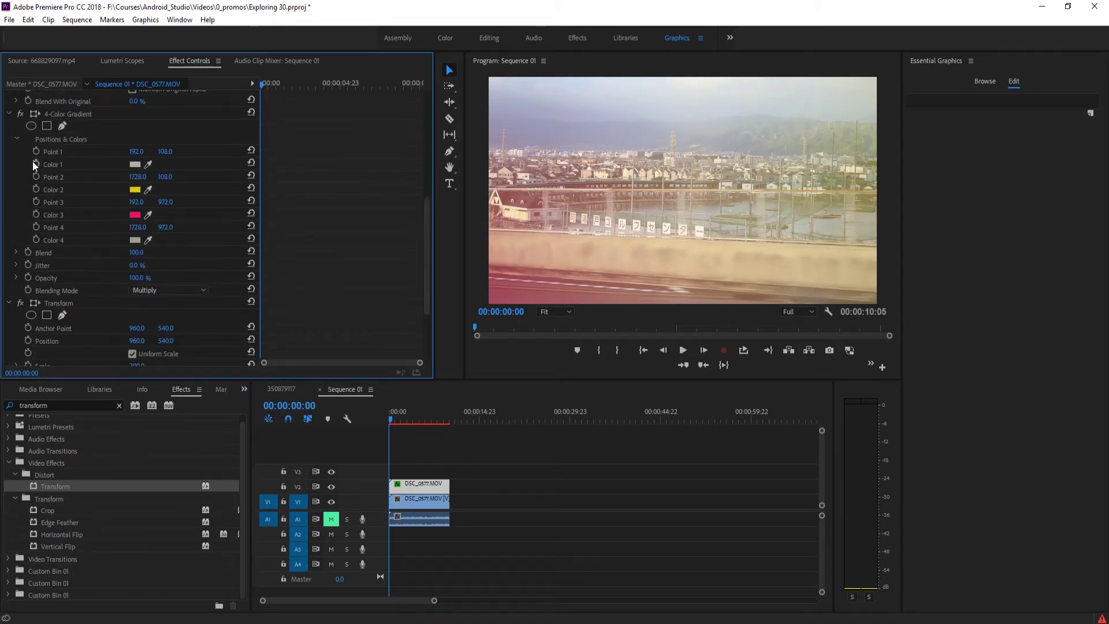
left_click(35, 164)
left_click(36, 189)
left_click(36, 214)
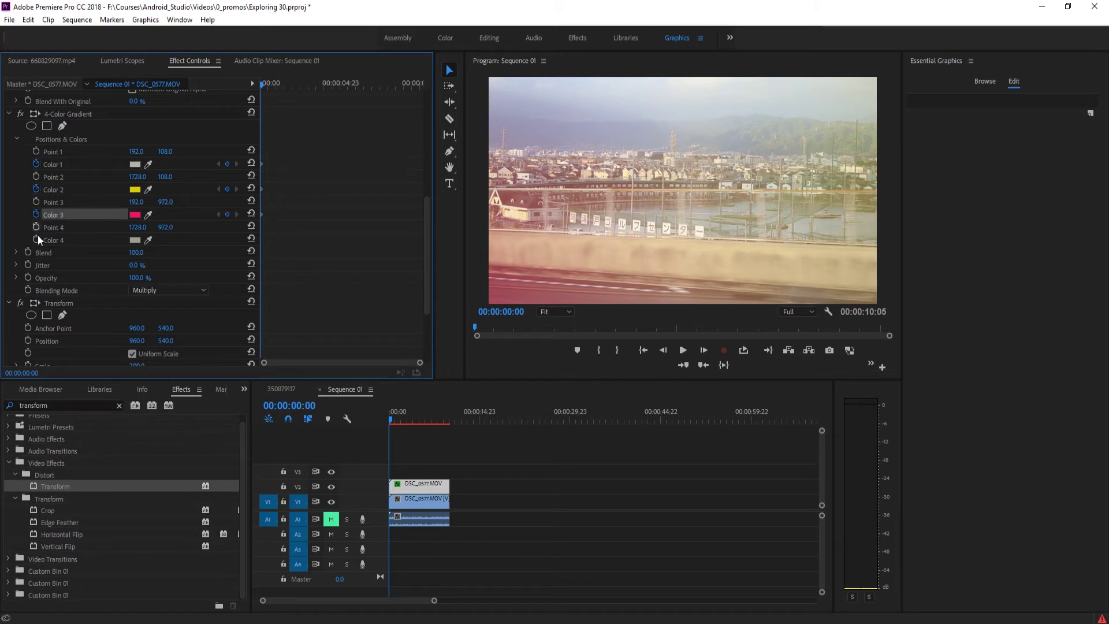
left_click(37, 238)
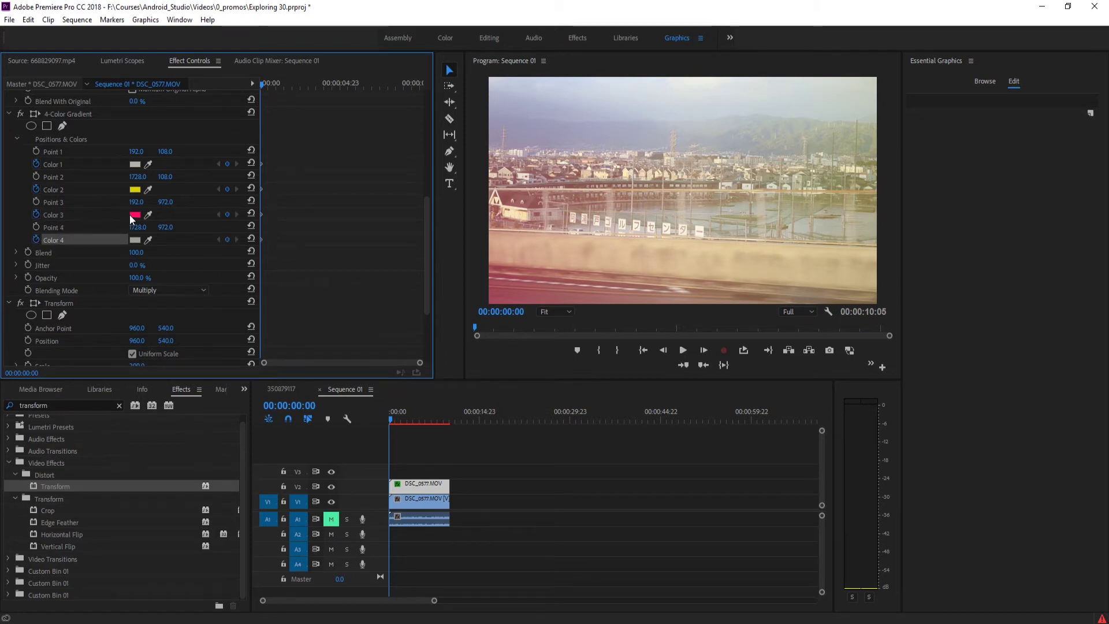
scroll(221, 321, "down", 3)
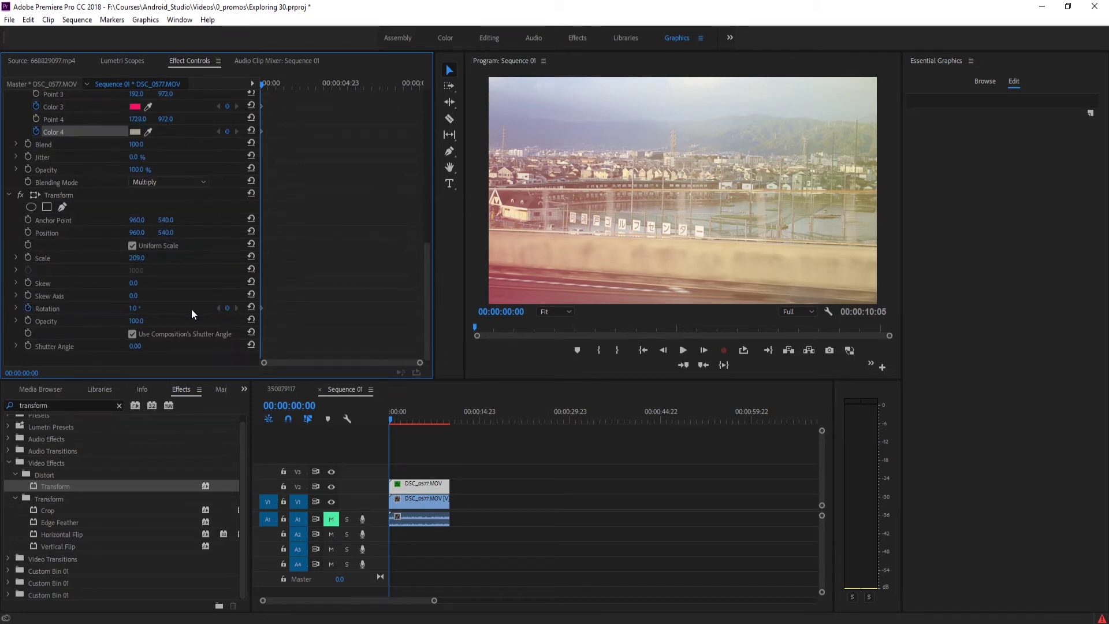
Step: Keyframe Transform Rotation at 00:00:03:08 and 00:00:07:22, then preview from the start
left_click_drag(398, 416, 409, 416)
left_click_drag(144, 312, 242, 312)
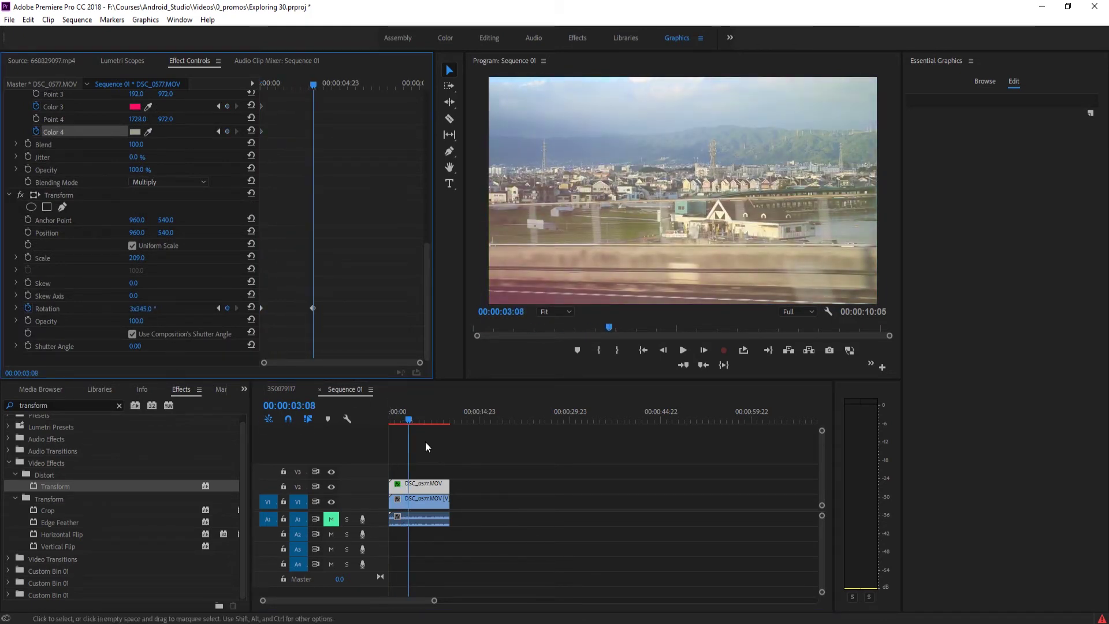
left_click_drag(415, 412, 438, 421)
left_click_drag(142, 309, 92, 308)
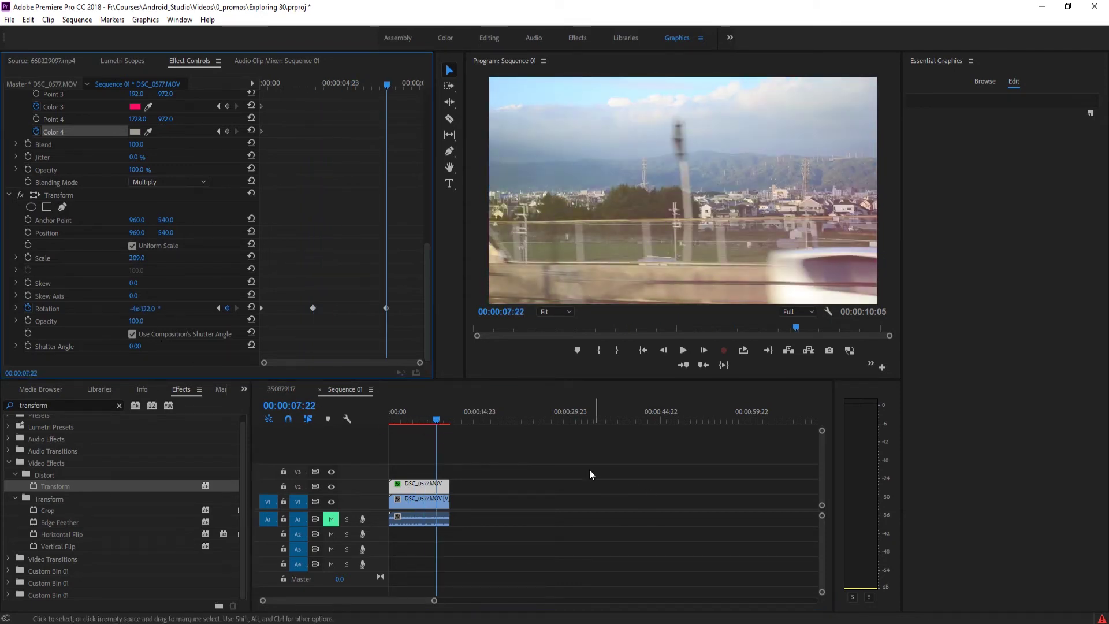
key("Home")
key("space")
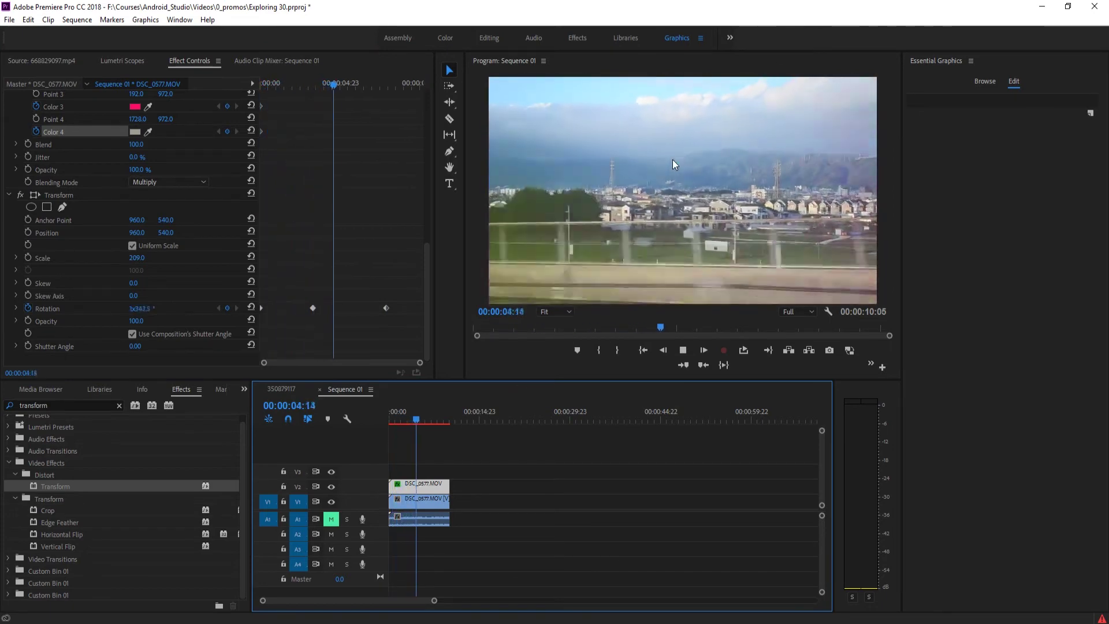
key("space")
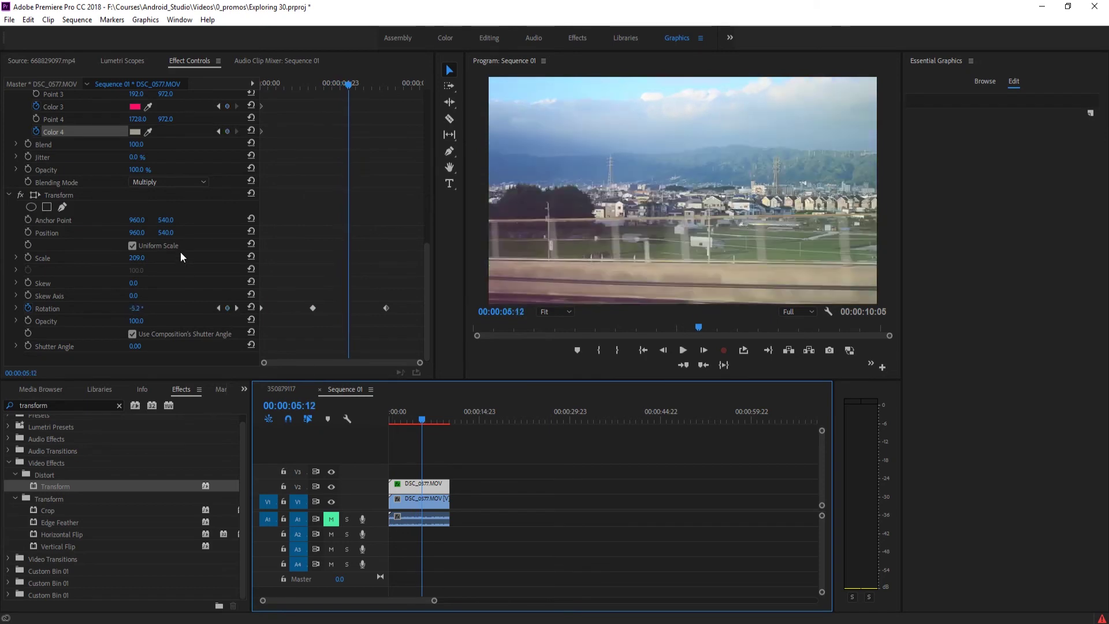
Step: Keyframe the duplicate clip's Opacity at about 64% at 00:00:02:21
scroll(237, 309, "up", 3)
scroll(237, 309, "up", 2)
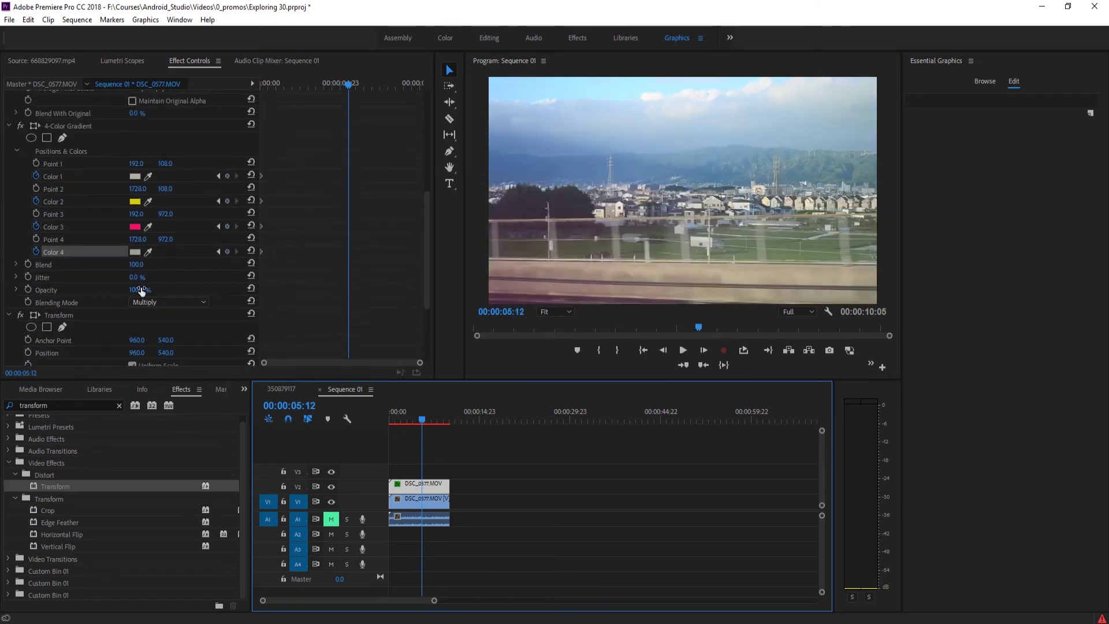
left_click(412, 419)
left_click_drag(411, 418, 408, 418)
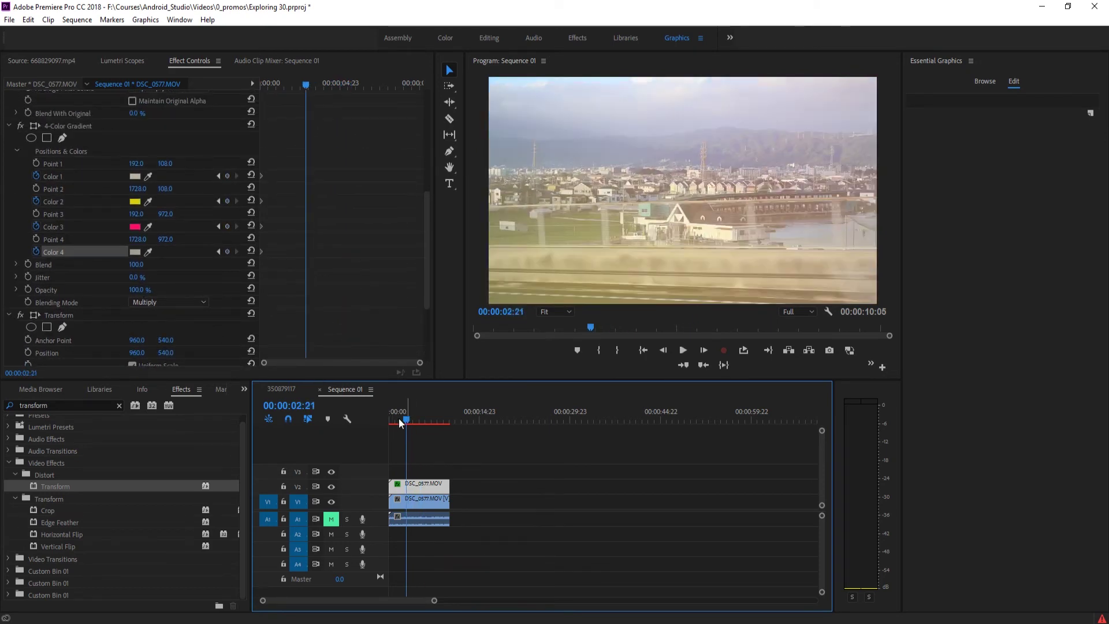
left_click(142, 296)
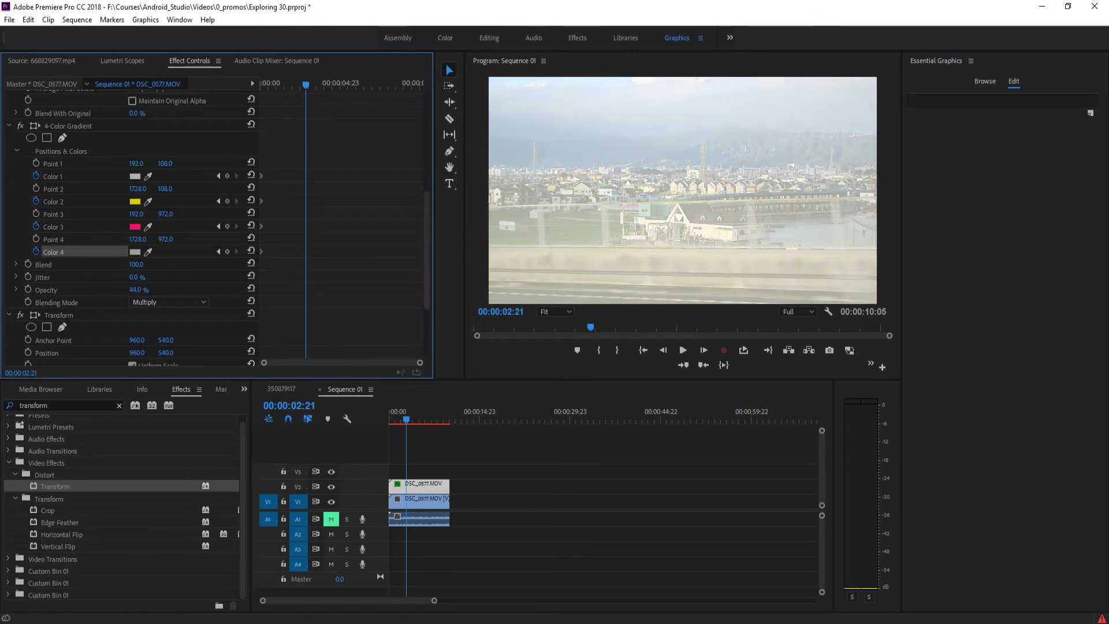
scroll(185, 289, "up", 2)
scroll(221, 243, "up", 4)
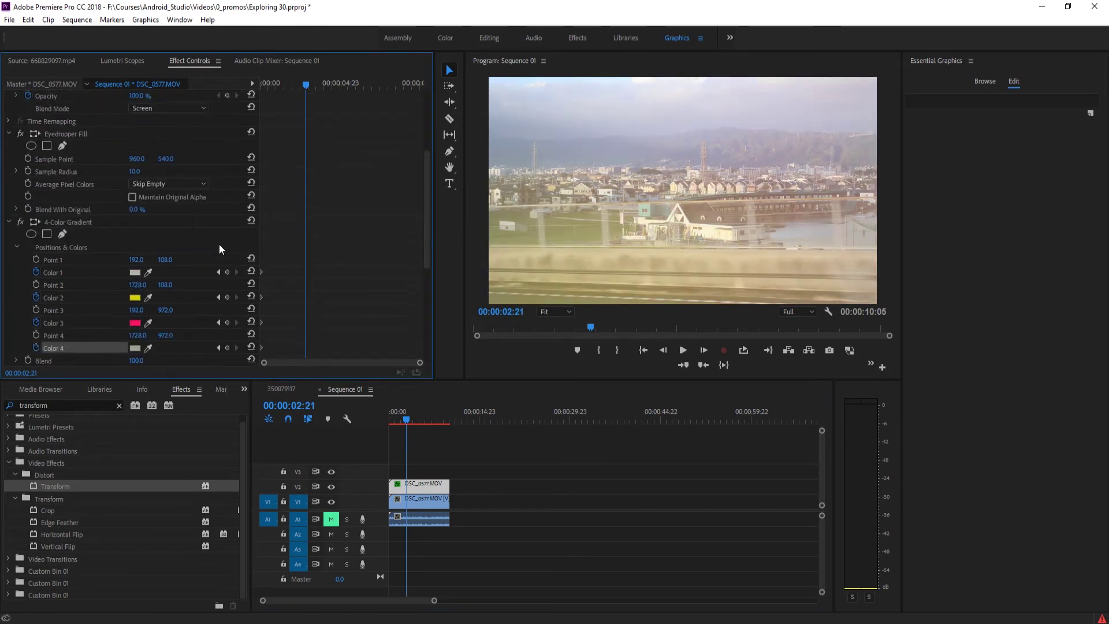
left_click_drag(136, 155, 118, 155)
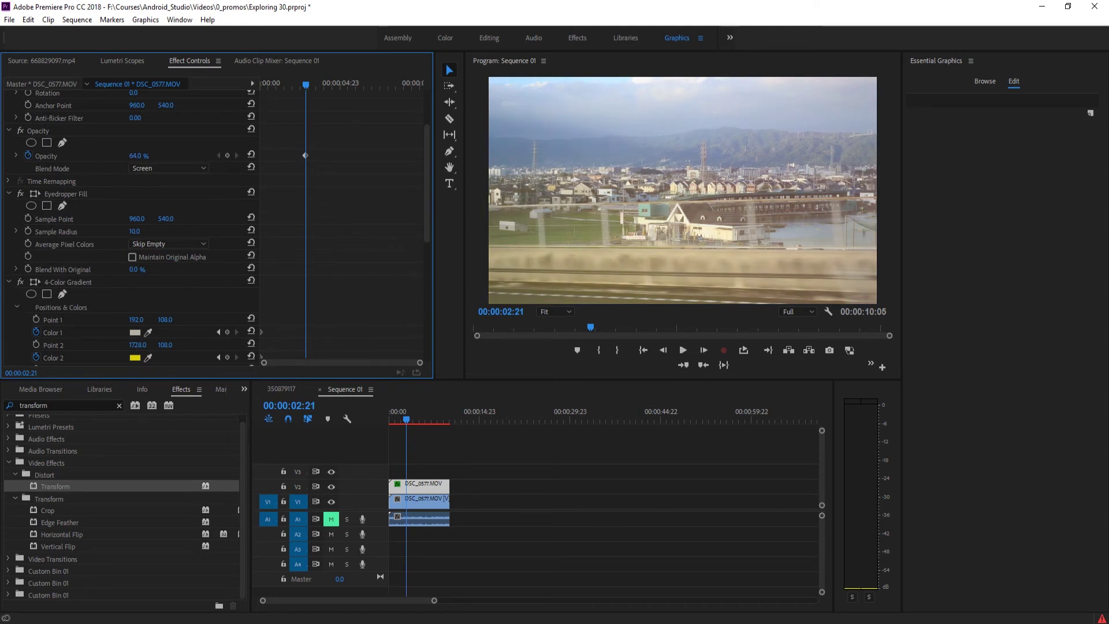
scroll(211, 310, "down", 5)
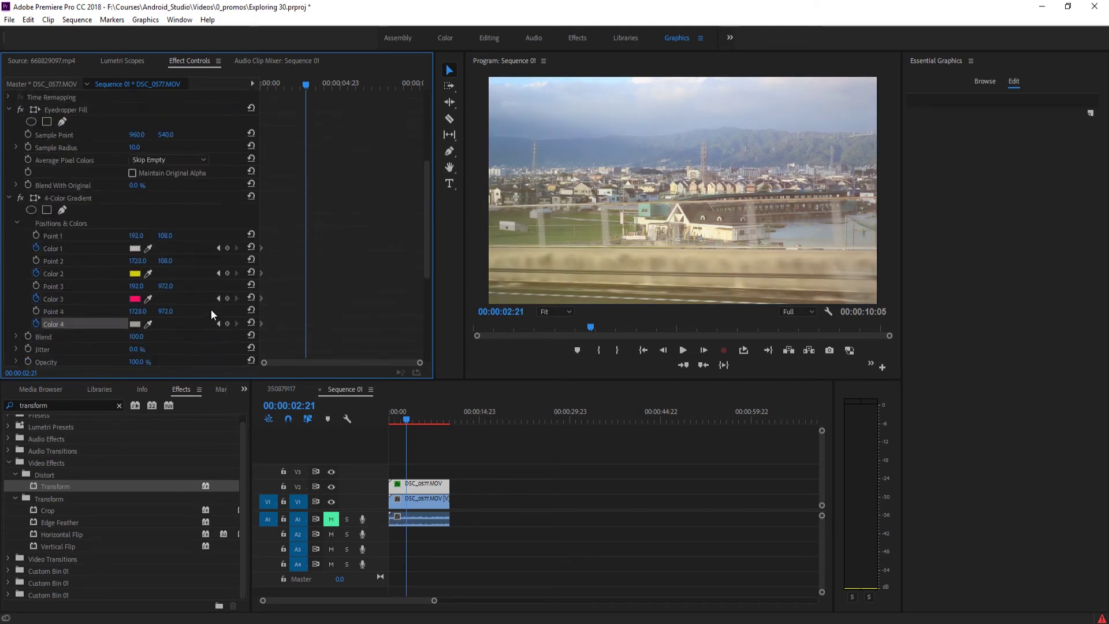
scroll(206, 301, "down", 2)
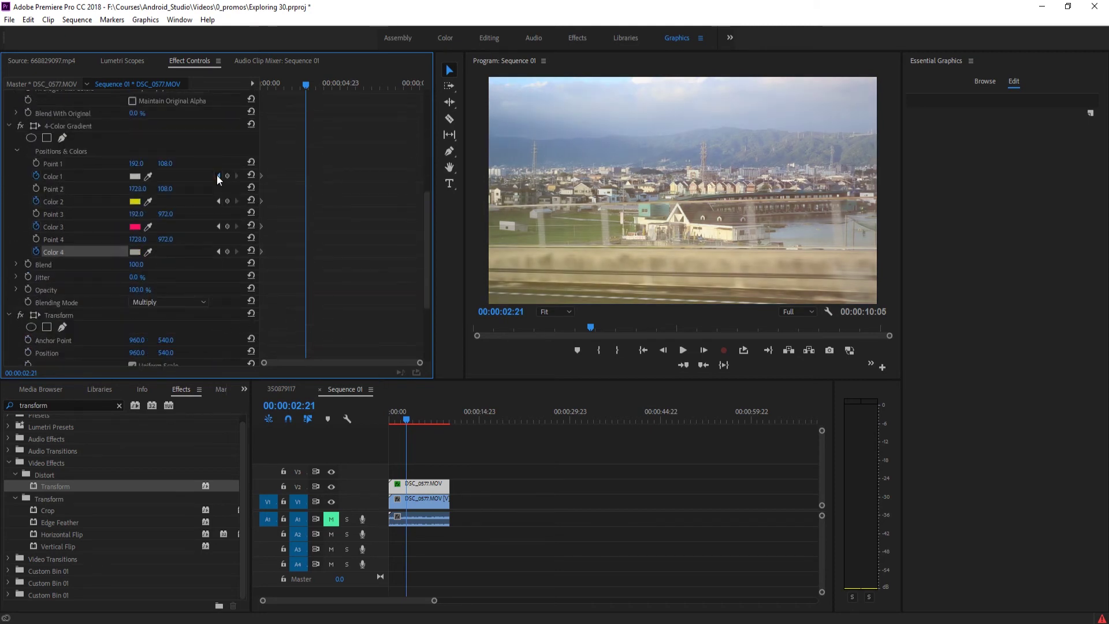
key("Home")
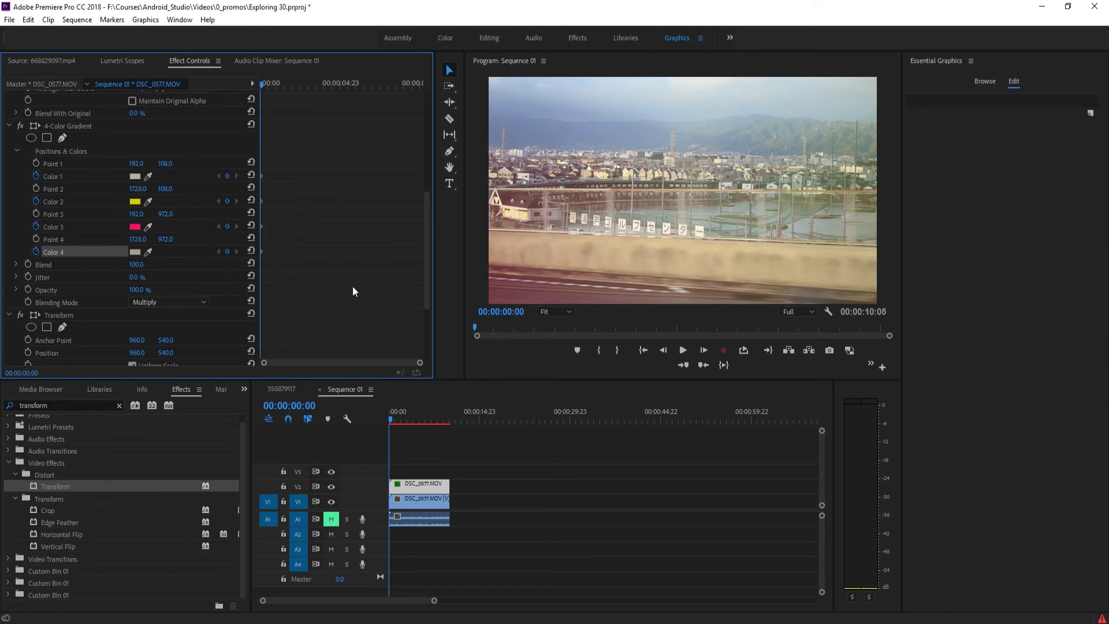
Step: At the 00:00:03:08 Rotation keyframe, set gradient Color 1 to pale yellow C0B85D
scroll(354, 296, "down", 4)
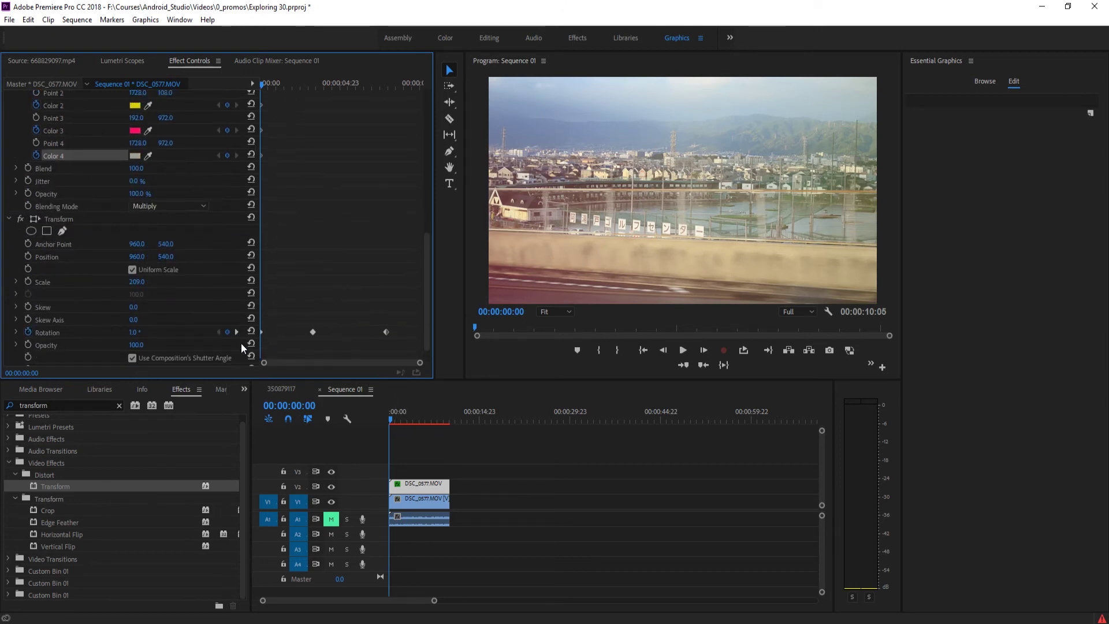
left_click(237, 332)
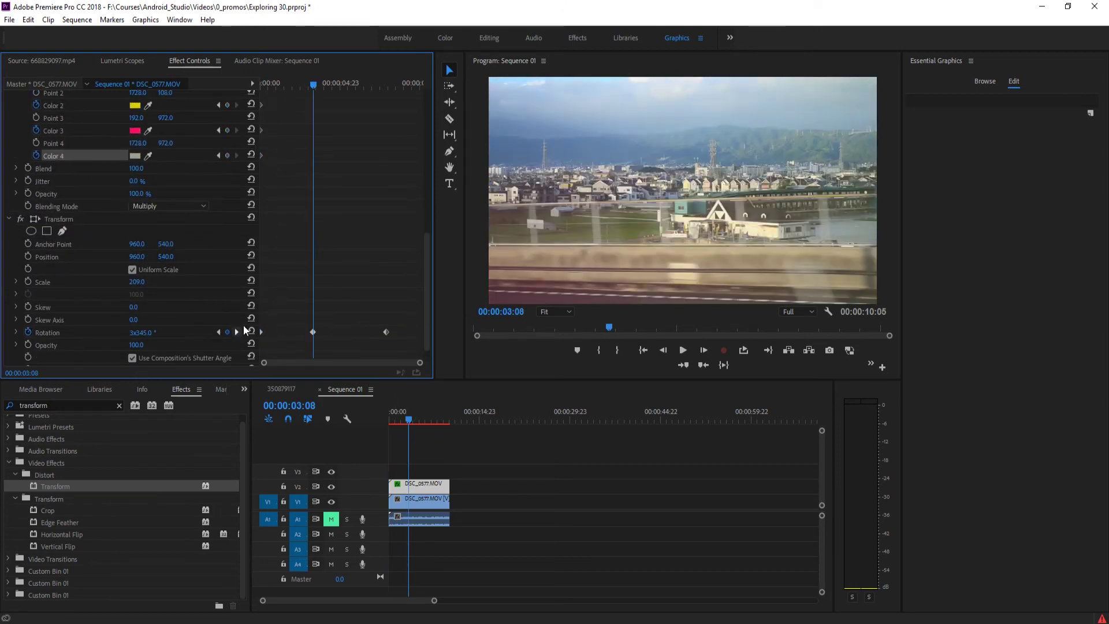
scroll(327, 297, "up", 4)
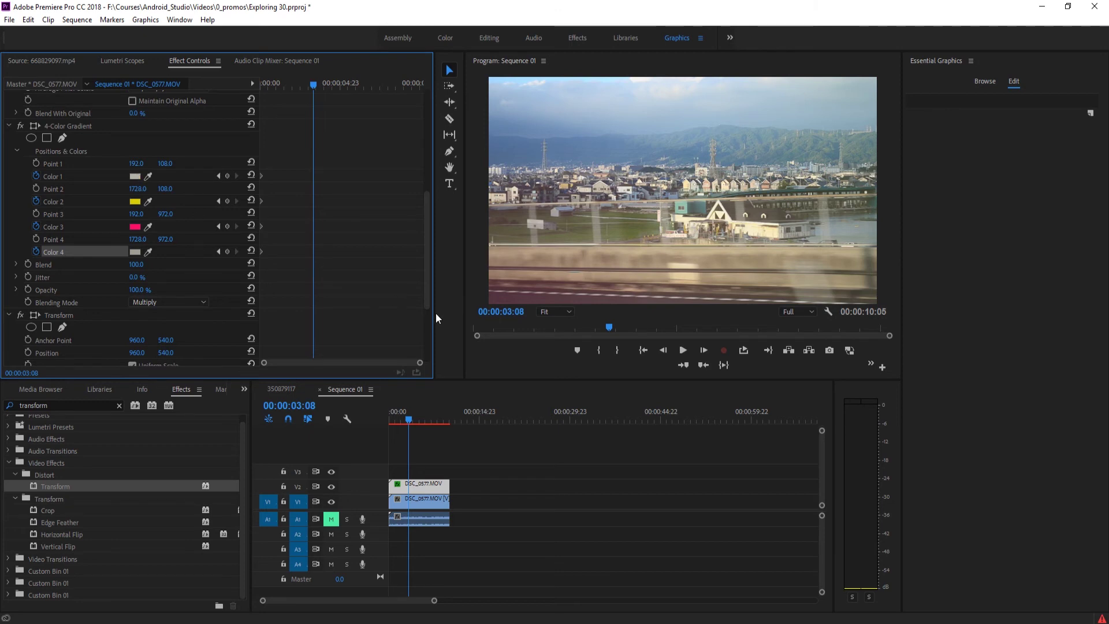
left_click(135, 177)
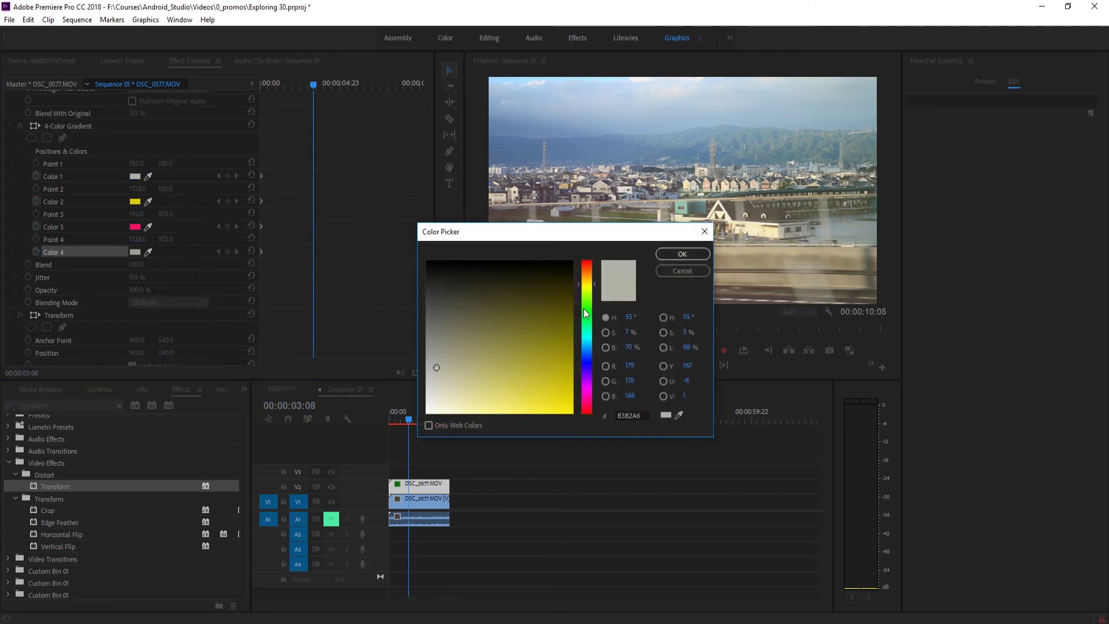
left_click_drag(441, 375, 501, 376)
left_click(682, 255)
Step: Set Color 2 to red D91F06 and Color 3 to magenta FF0DFC, then return to the start
left_click(135, 202)
left_click_drag(585, 359, 580, 262)
left_click(693, 258)
left_click(134, 226)
left_click_drag(586, 373, 586, 388)
left_click(674, 255)
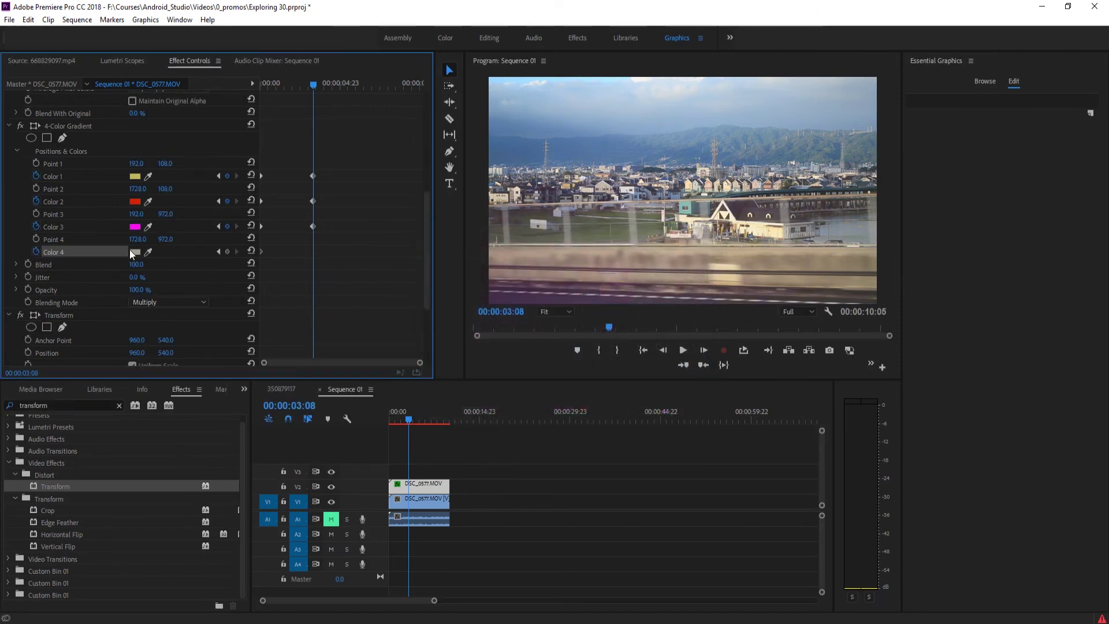
left_click_drag(409, 419, 378, 416)
key("space")
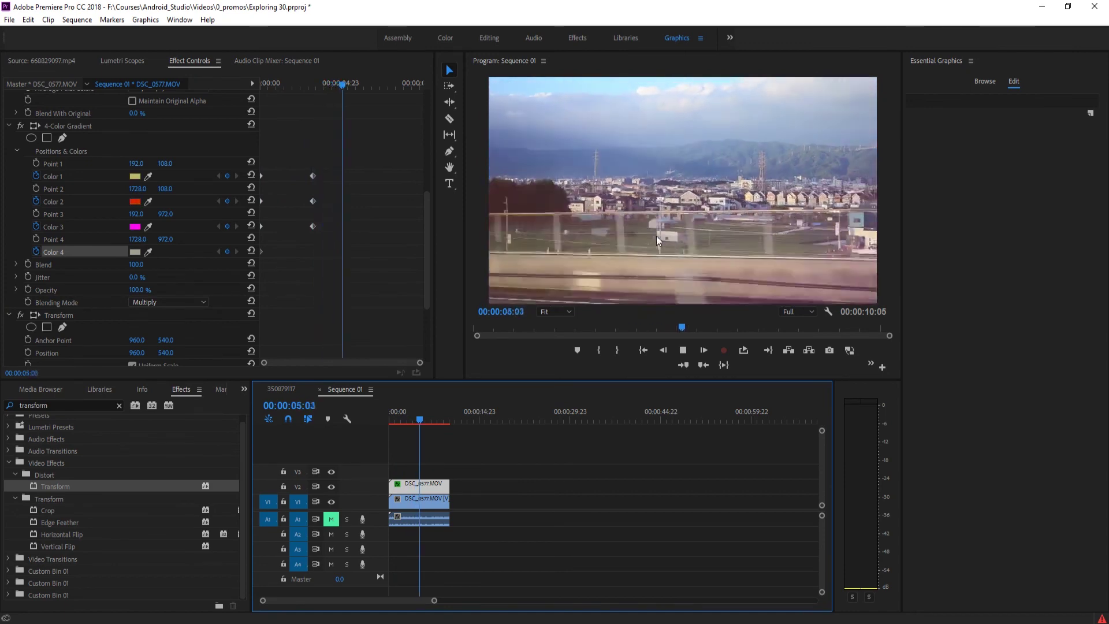
key("space")
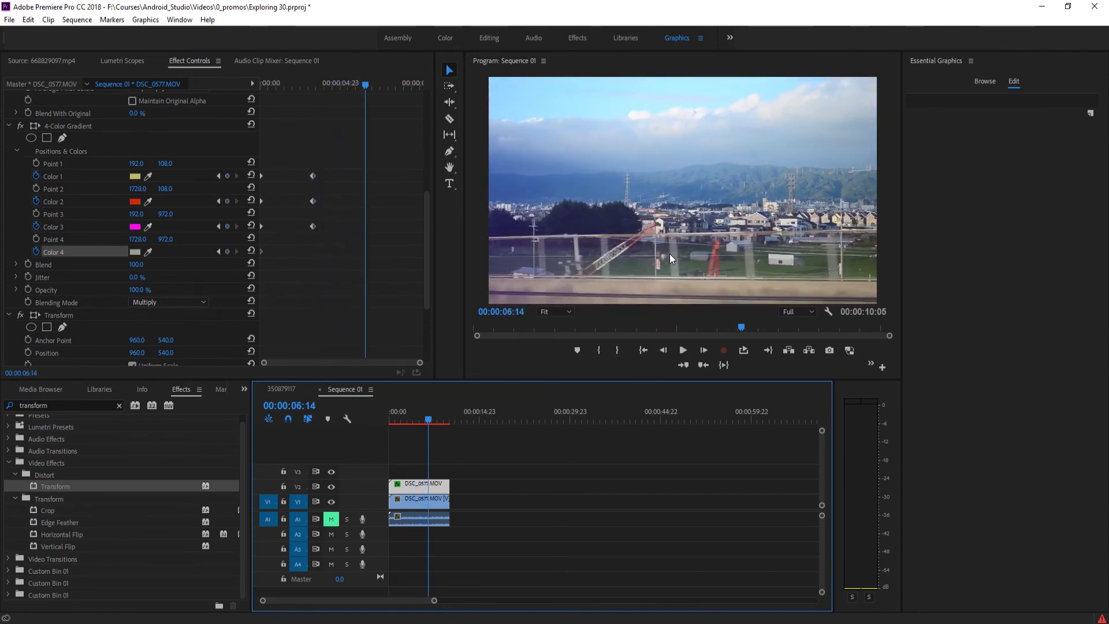
left_click_drag(428, 417, 388, 421)
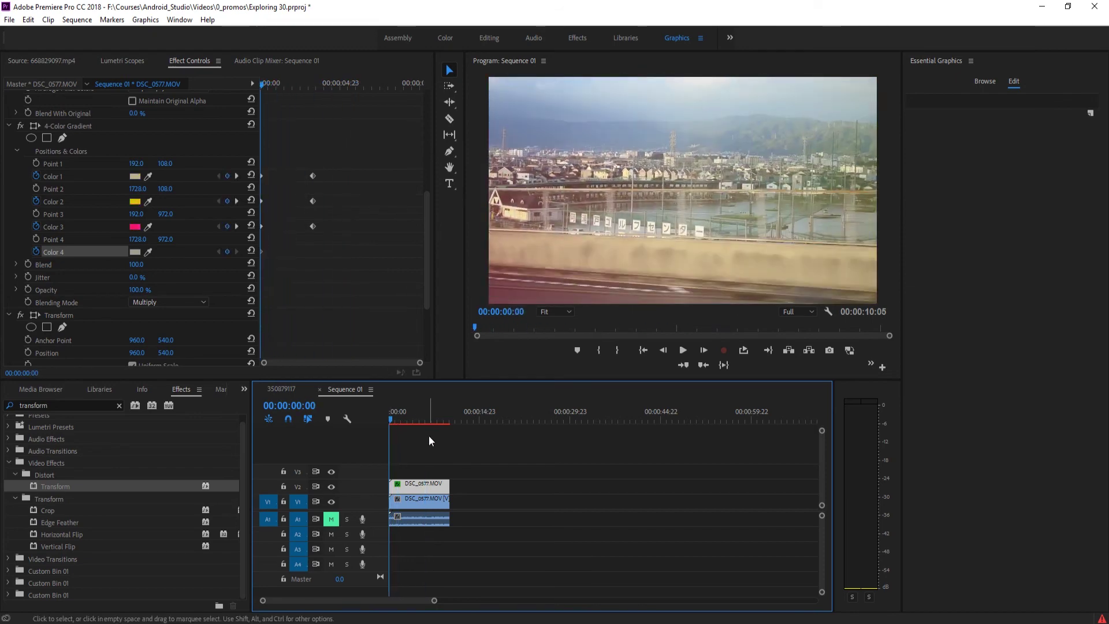
scroll(354, 313, "down", 4)
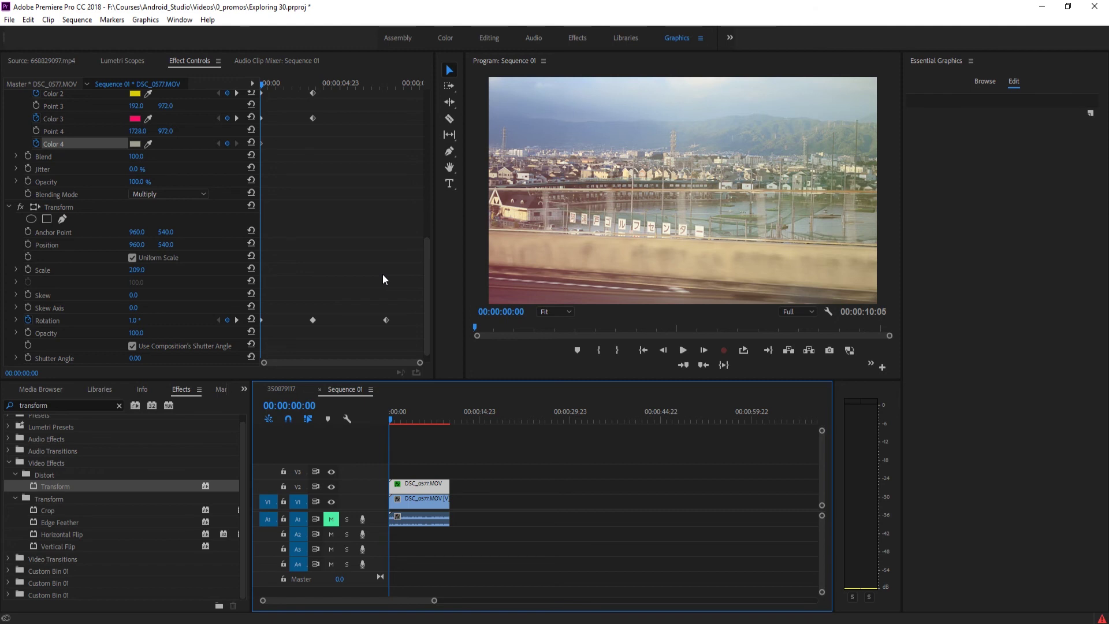
left_click_drag(395, 421, 425, 425)
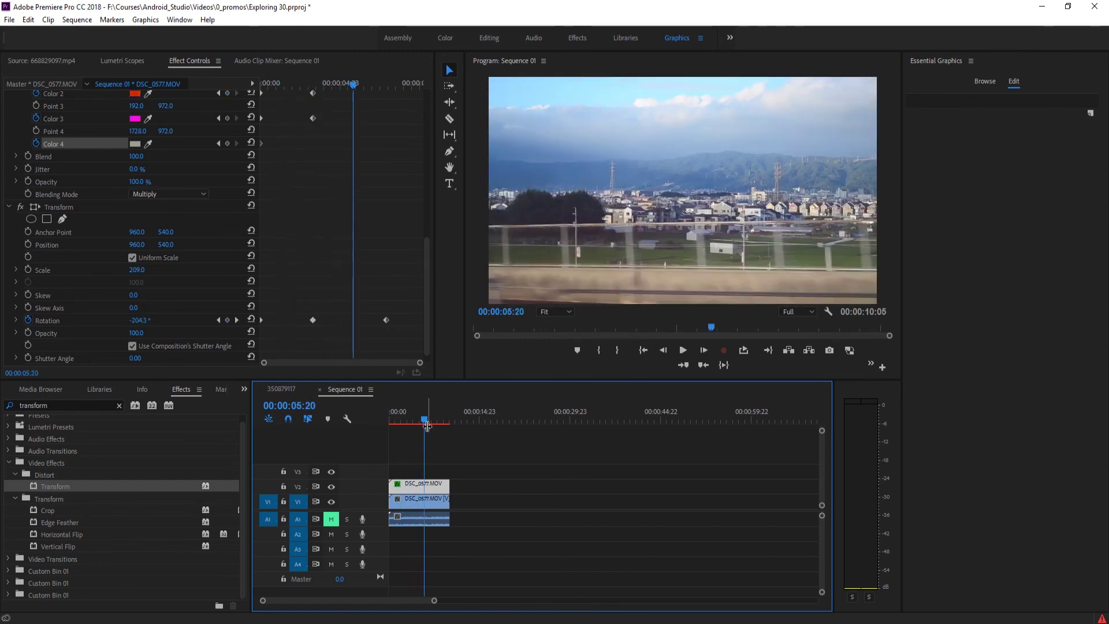
scroll(168, 266, "up", 10)
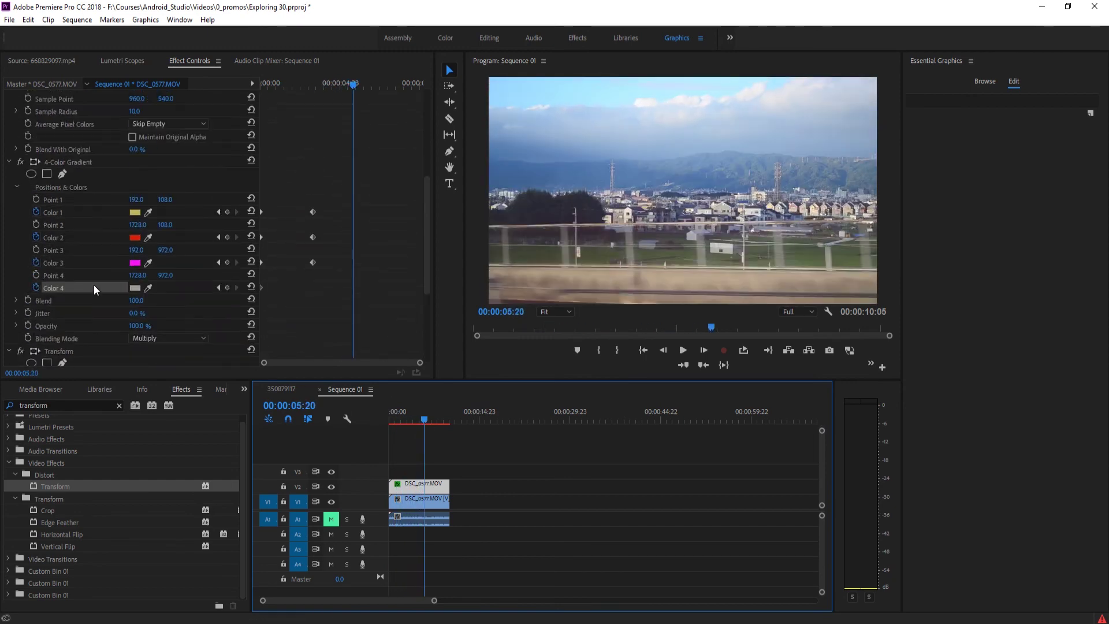
scroll(95, 285, "down", 2)
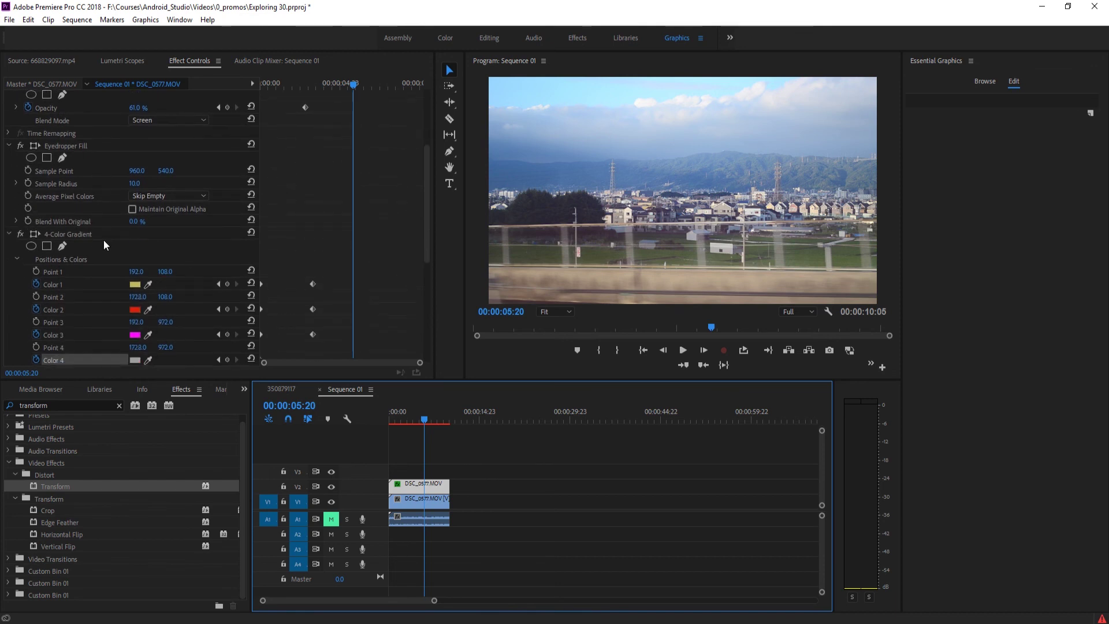
scroll(81, 188, "down", 5)
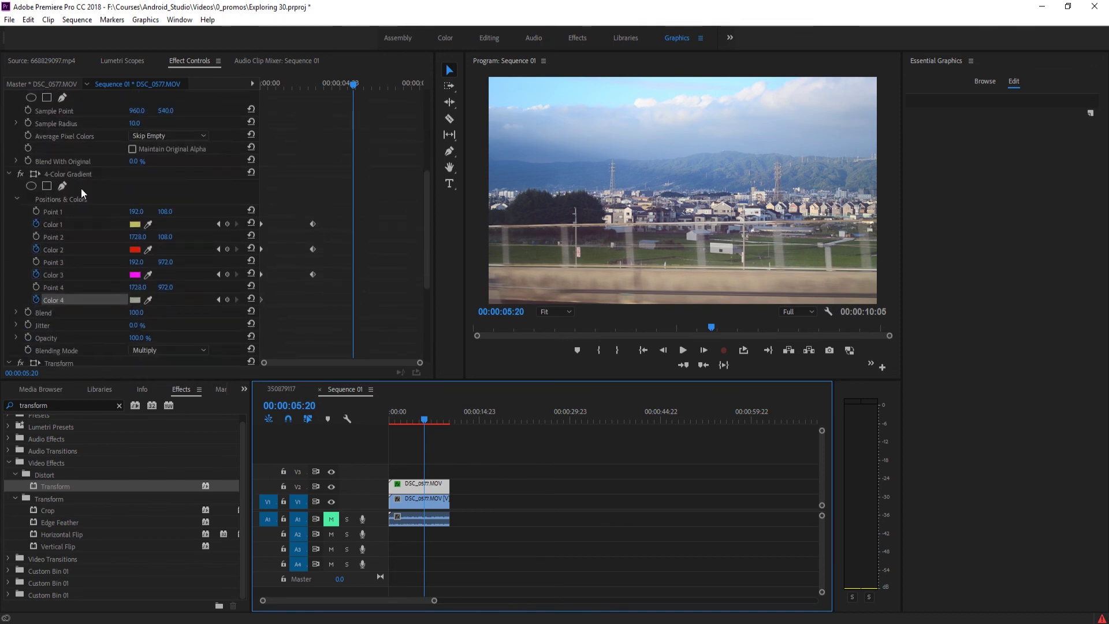
scroll(90, 279, "down", 1)
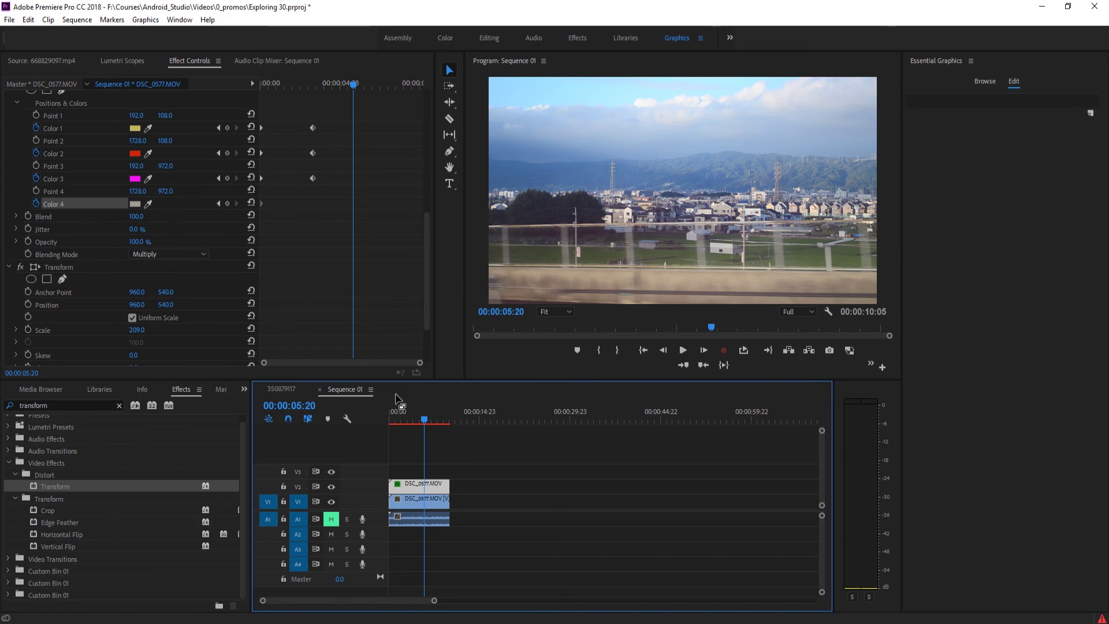
left_click_drag(420, 420, 396, 424)
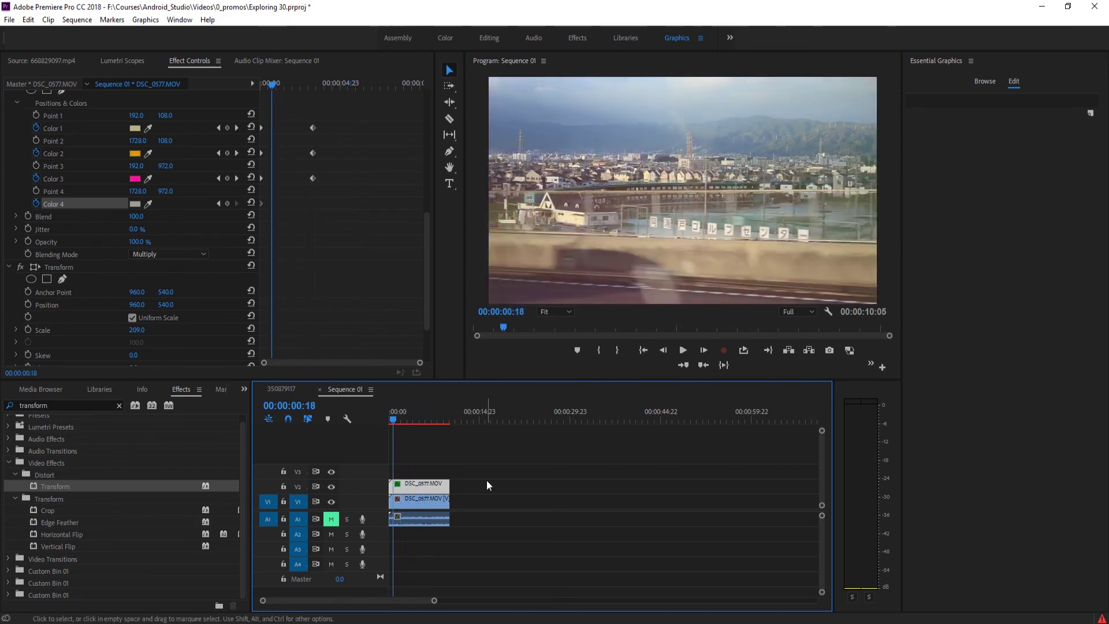